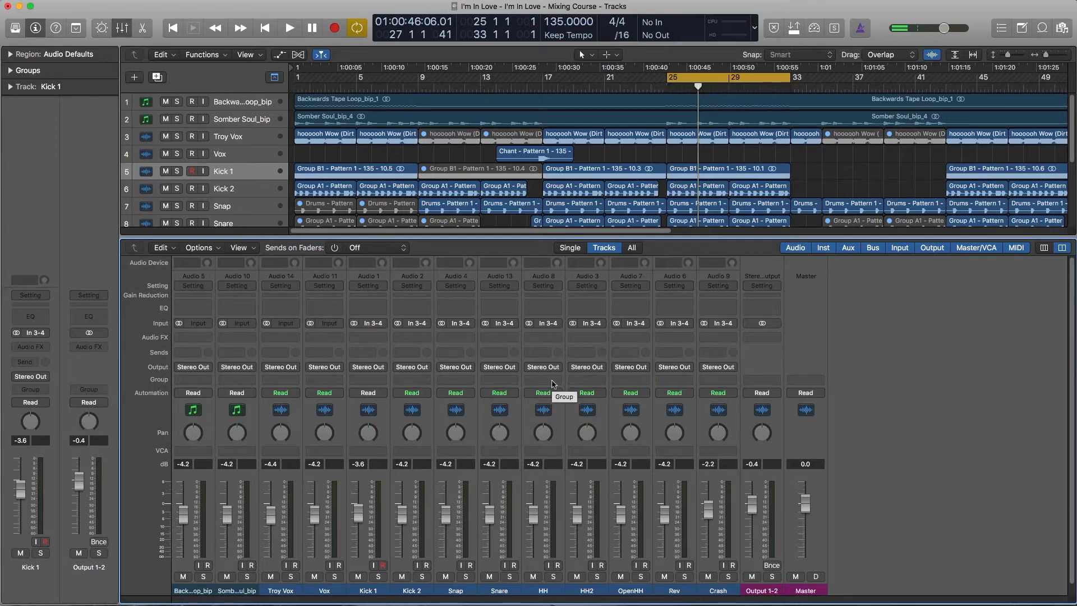
# Review the drum channels from Kick 1 through HH2 in the mixer, together with their regions in the cycle range from bar 25
pyautogui.scroll(-1, 536, 432)
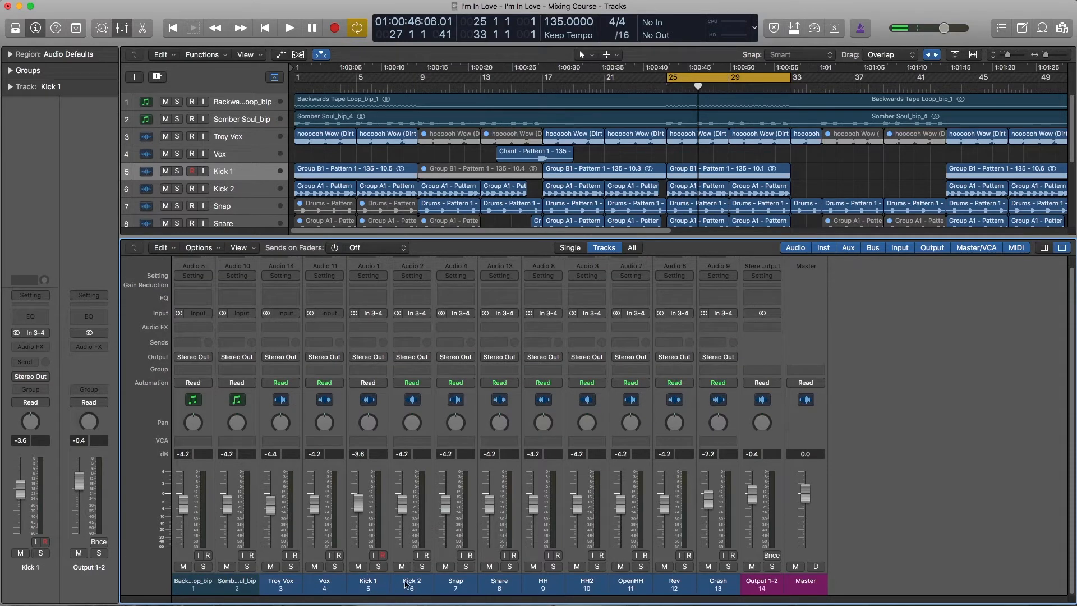
pyautogui.press('Down')
pyautogui.press('Down')
pyautogui.press('Down')
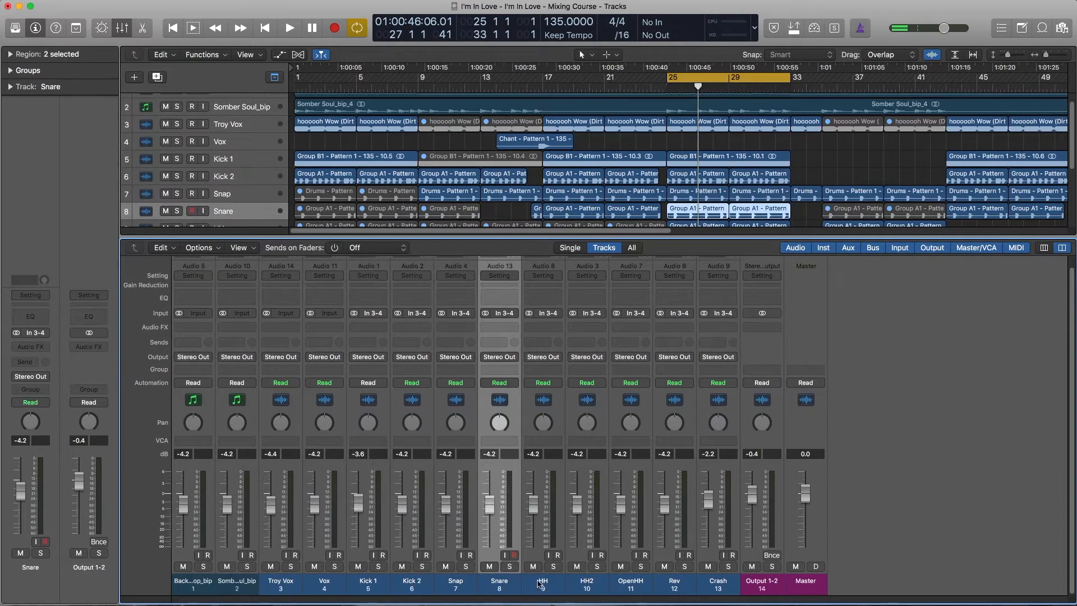
pyautogui.click(540, 585)
pyautogui.click(594, 587)
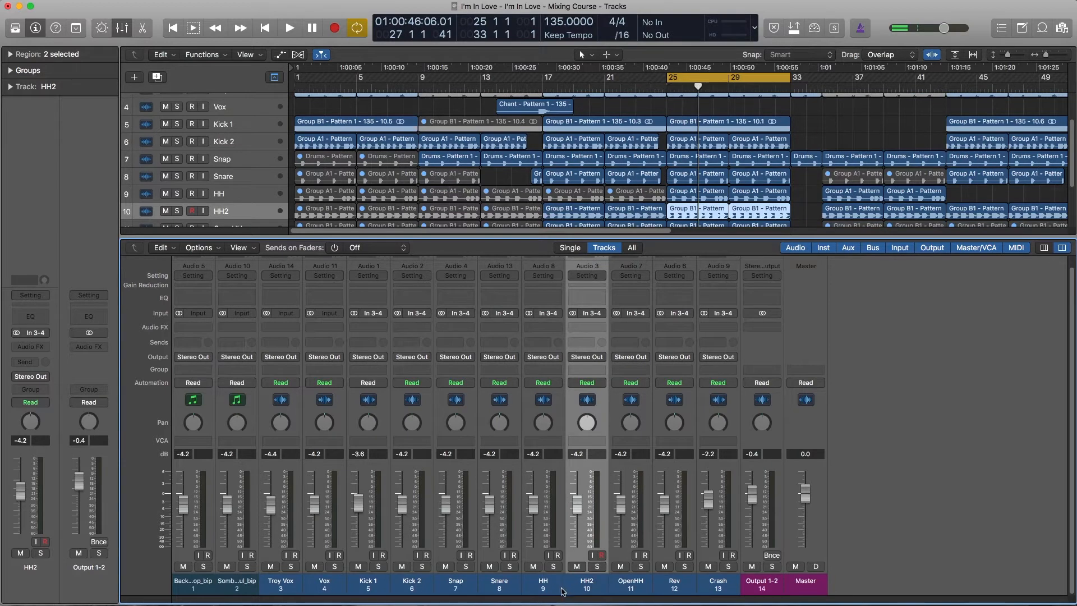
pyautogui.scroll(-1, 718, 219)
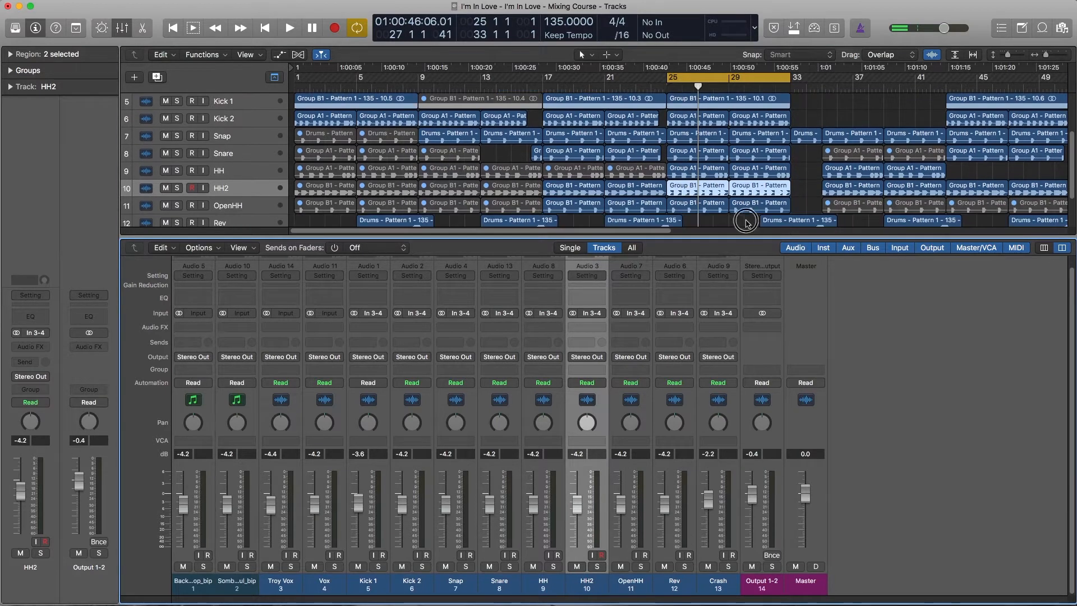
pyautogui.moveTo(746, 221); pyautogui.dragTo(700, 123)
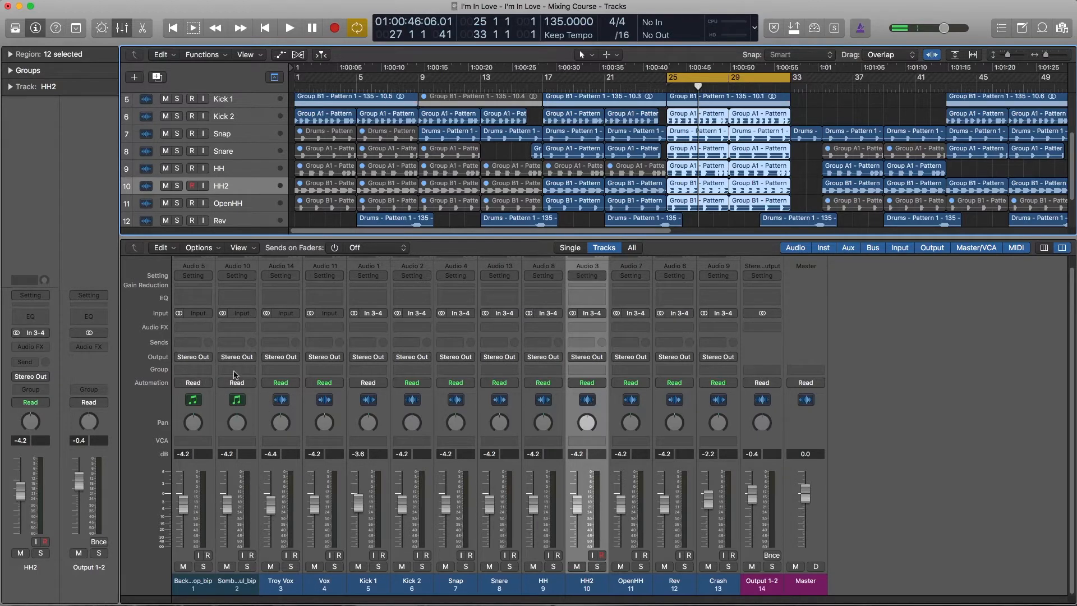
pyautogui.click(742, 227)
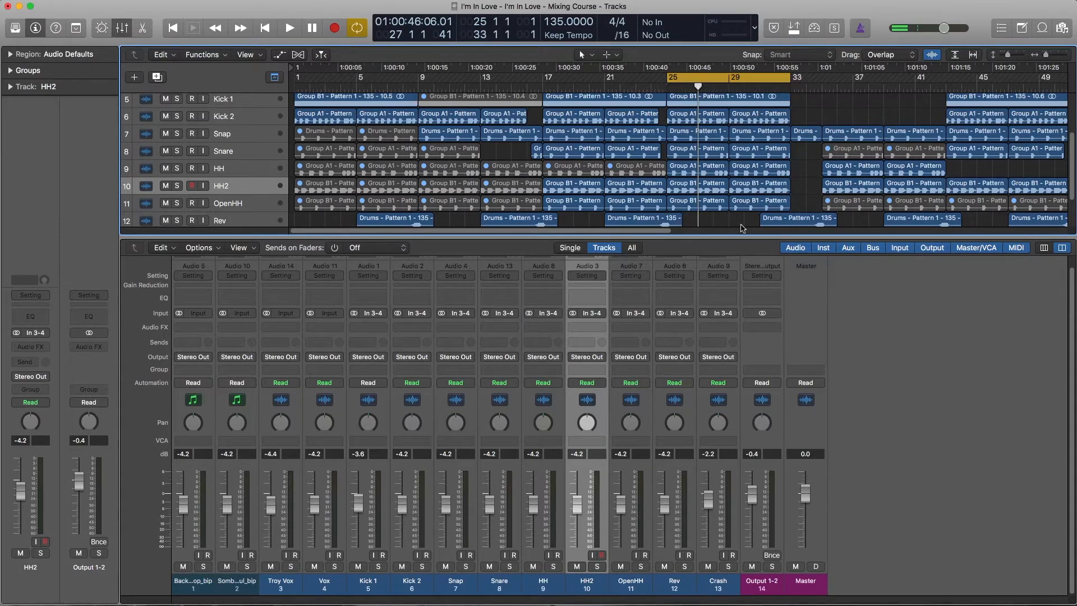
# Play the looped section to check the levels and lower the Output 1-2 fader to about -8.0 dB
pyautogui.press('space')
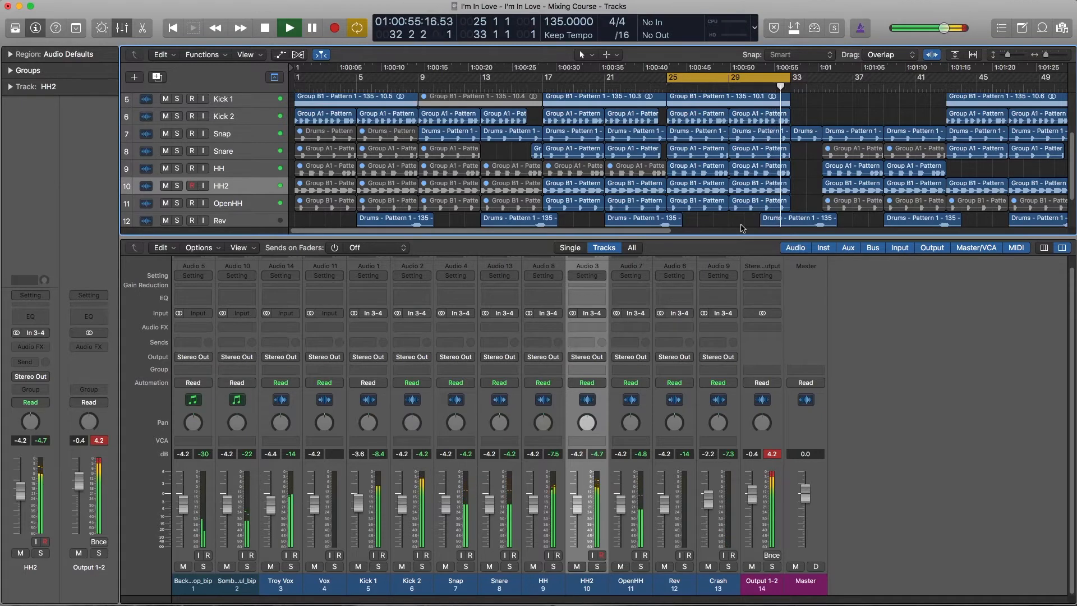
pyautogui.press('space')
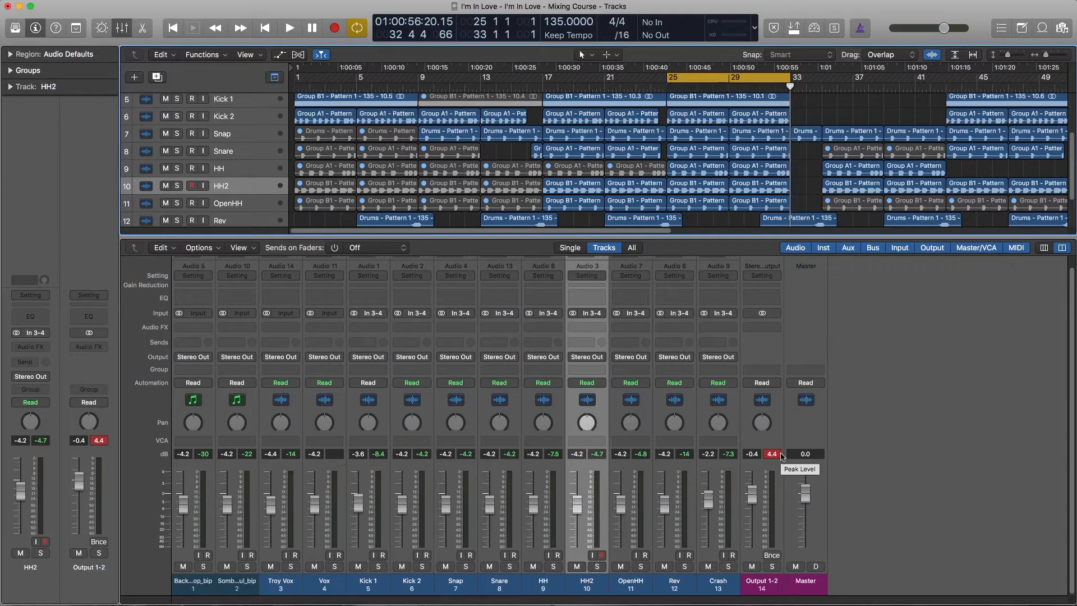
pyautogui.moveTo(756, 515); pyautogui.dragTo(755, 517)
pyautogui.press('space')
pyautogui.press('space')
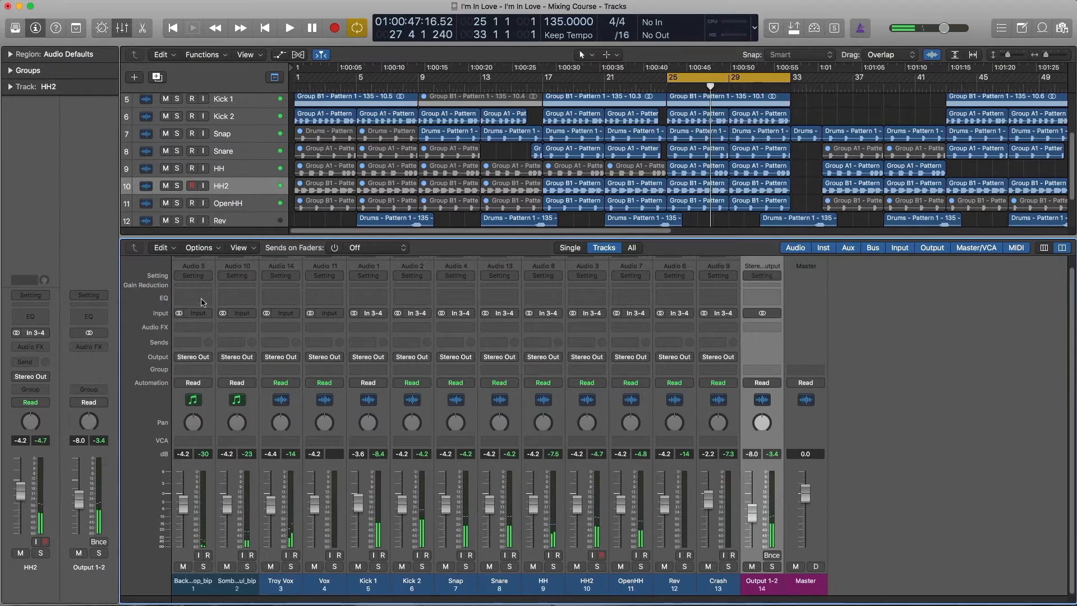
# Insert a Channel EQ on the Backwards Tape Loop_bip channel and close its window
pyautogui.scroll(1, 212, 314)
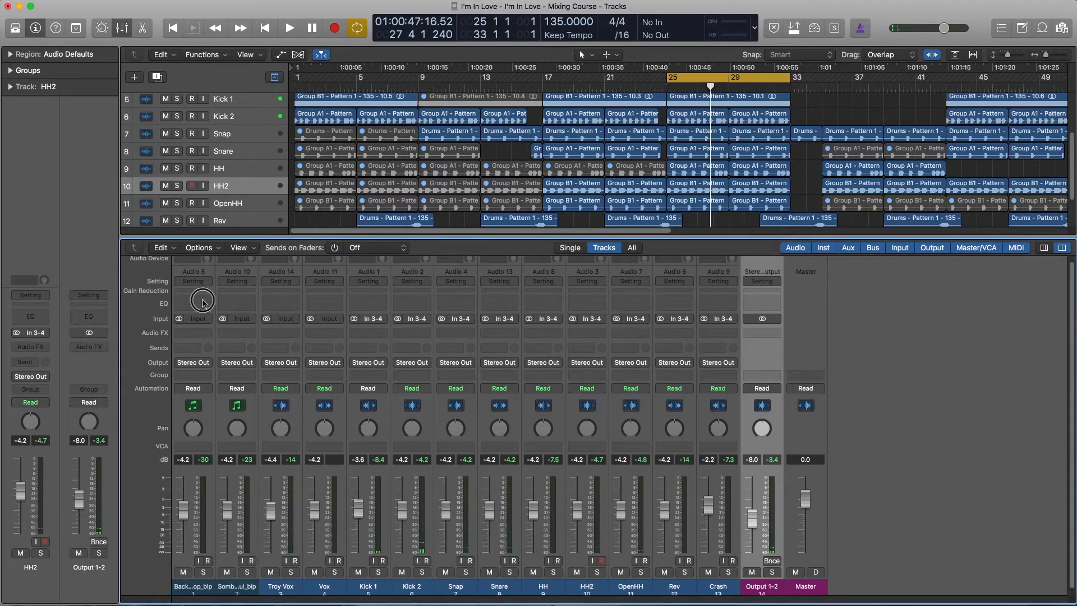
pyautogui.click(204, 337)
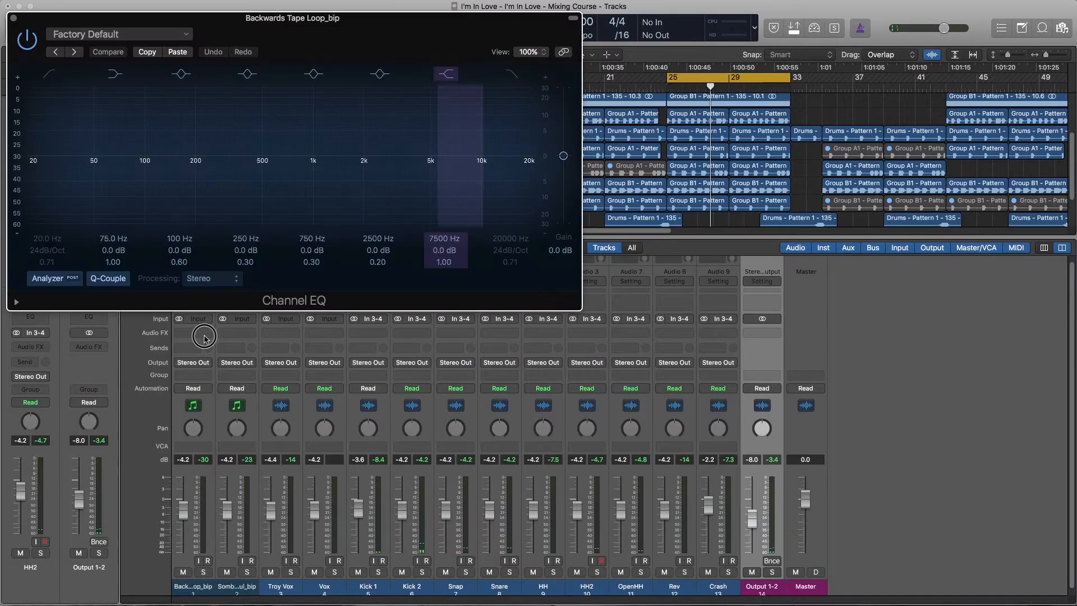
pyautogui.click(13, 18)
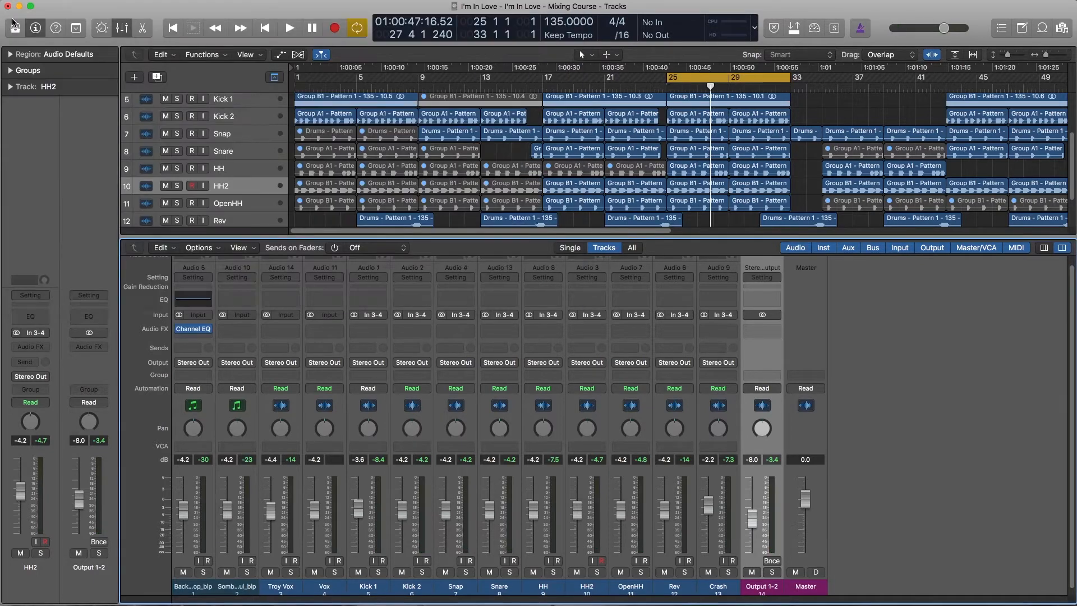
# Insert the stereo CLA-3A compressor after the Channel EQ on Backwards Tape Loop_bip and move its window clear of the channel's effects
pyautogui.click(206, 329)
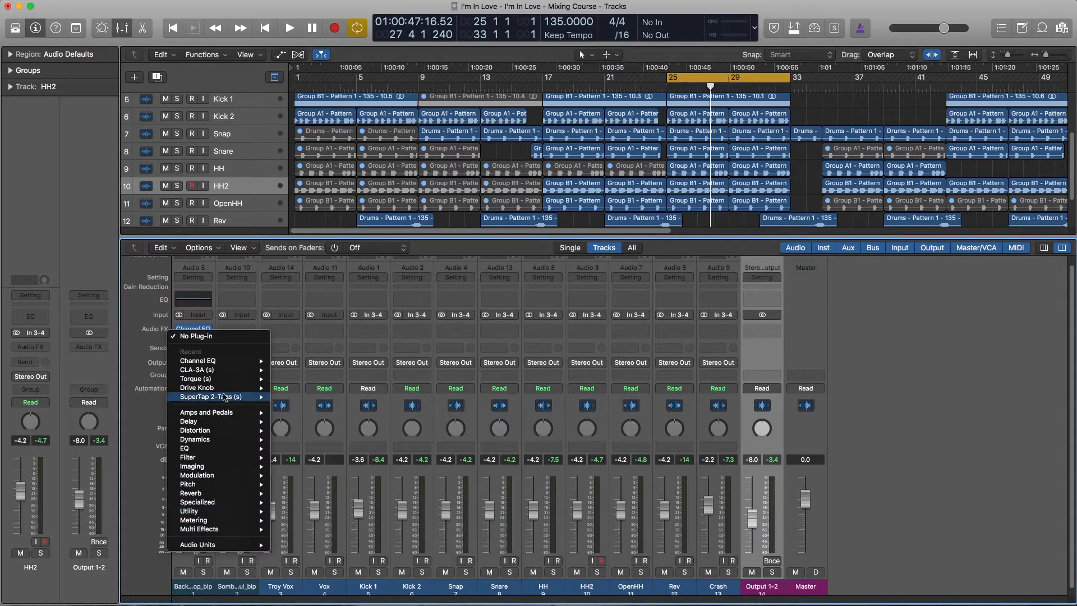
pyautogui.moveTo(219, 373)
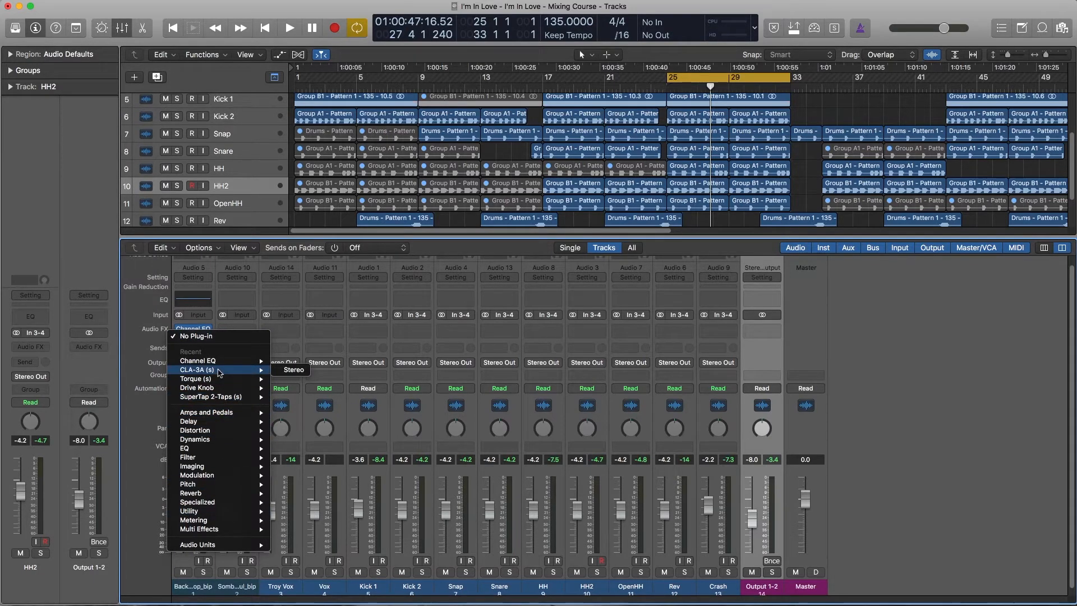
pyautogui.click(293, 369)
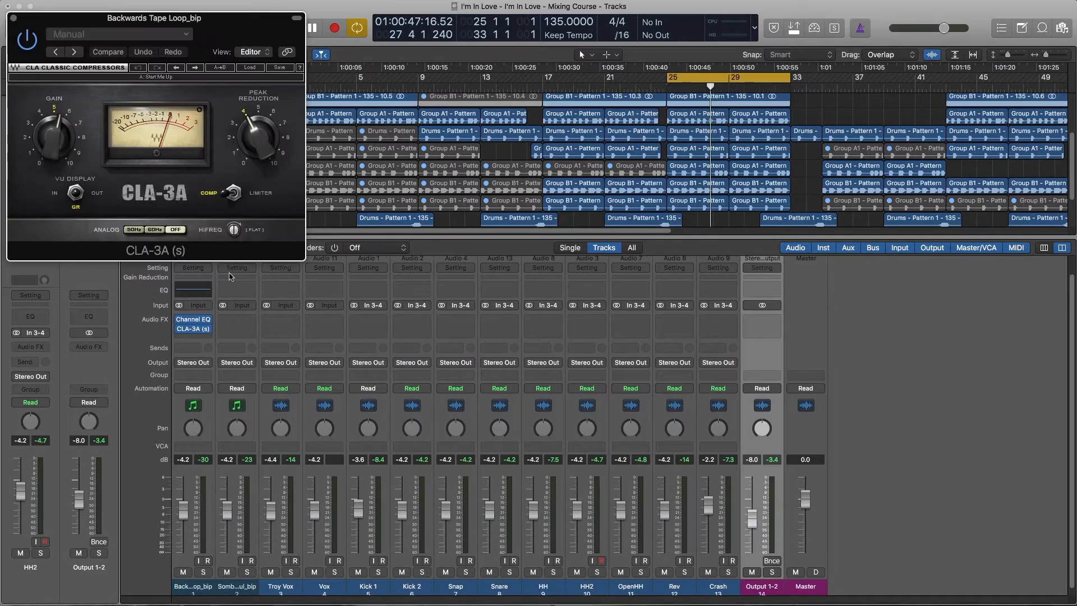
pyautogui.moveTo(230, 28); pyautogui.dragTo(899, 286)
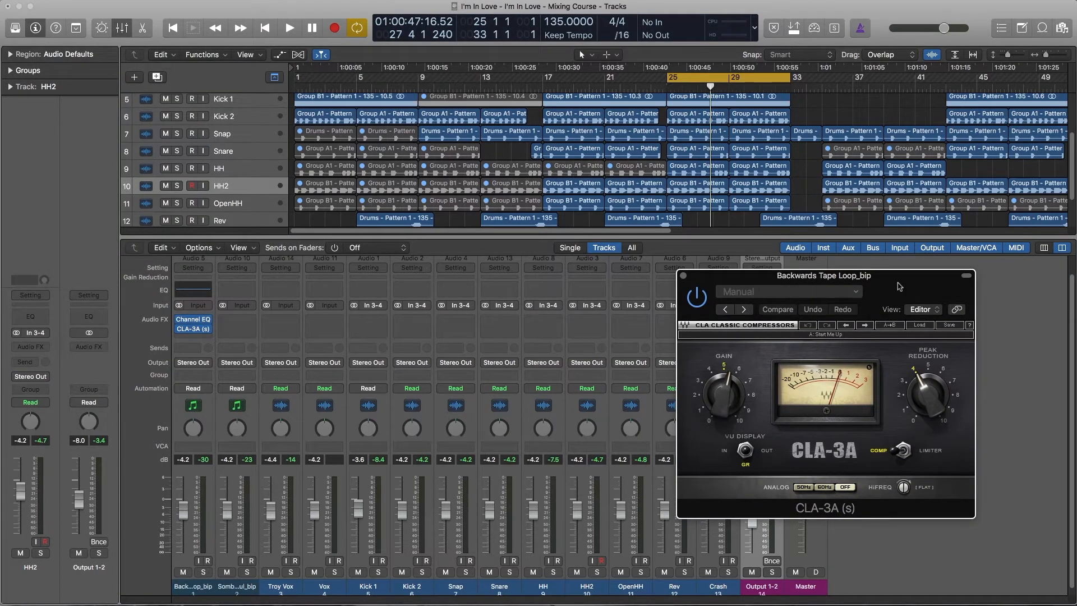
pyautogui.moveTo(898, 289); pyautogui.dragTo(877, 290)
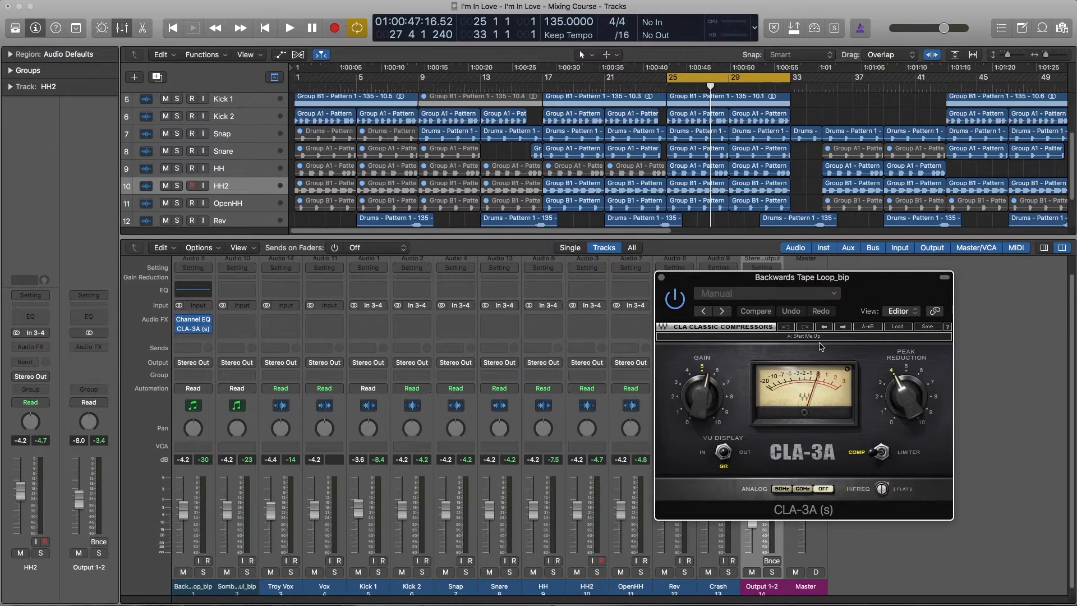
# Load the Start Me Up factory preset in the CLA-3A, look through the other presets, and close the plug-in
pyautogui.click(898, 327)
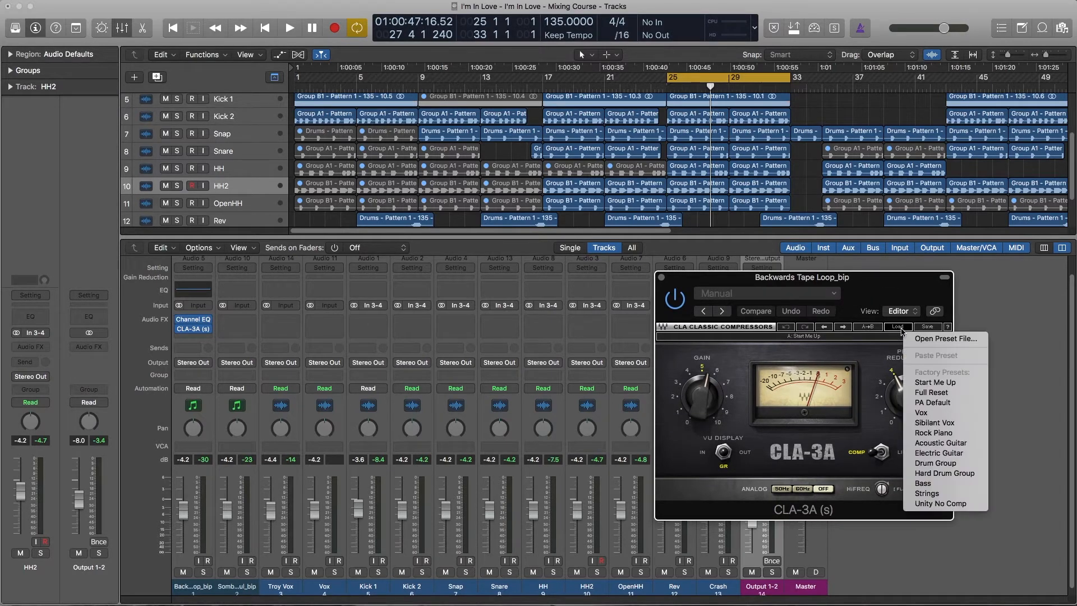
pyautogui.click(928, 382)
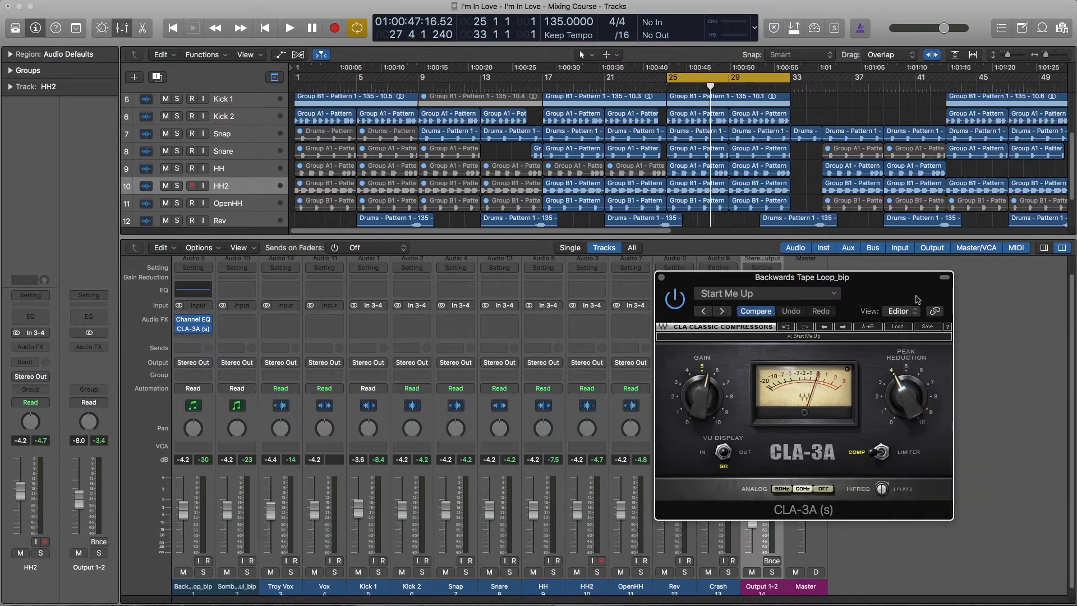
pyautogui.moveTo(896, 289); pyautogui.dragTo(903, 287)
pyautogui.click(906, 327)
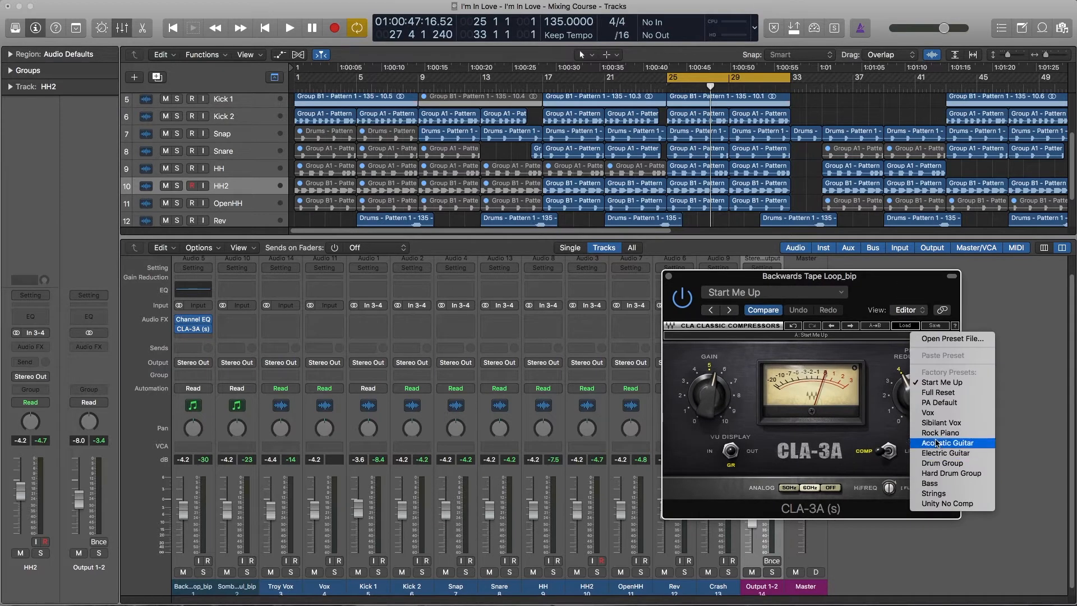
pyautogui.click(909, 289)
pyautogui.moveTo(886, 288); pyautogui.dragTo(951, 294)
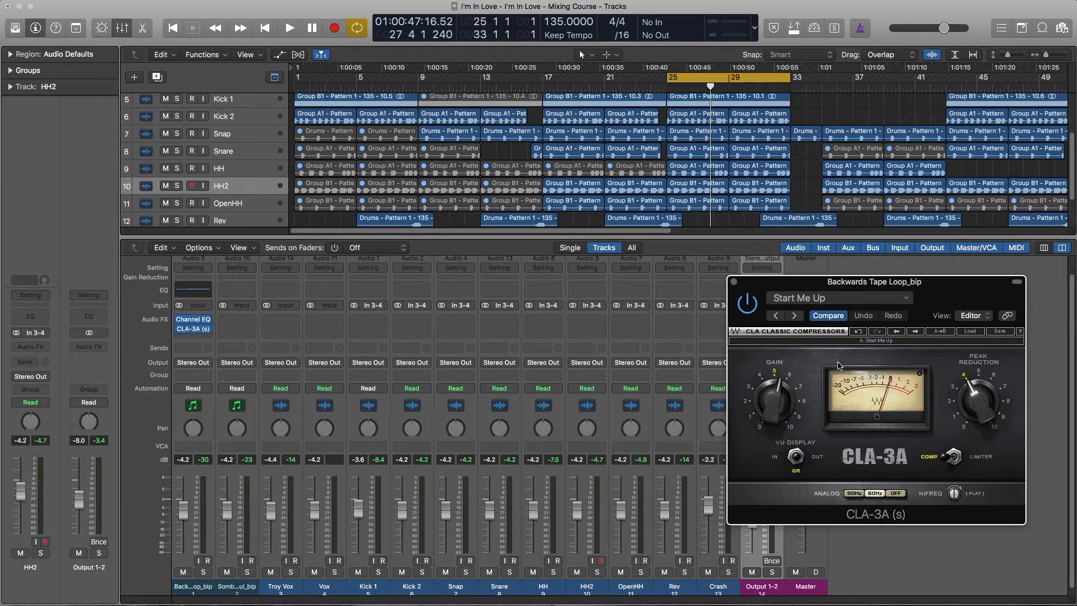
pyautogui.moveTo(938, 300); pyautogui.dragTo(978, 279)
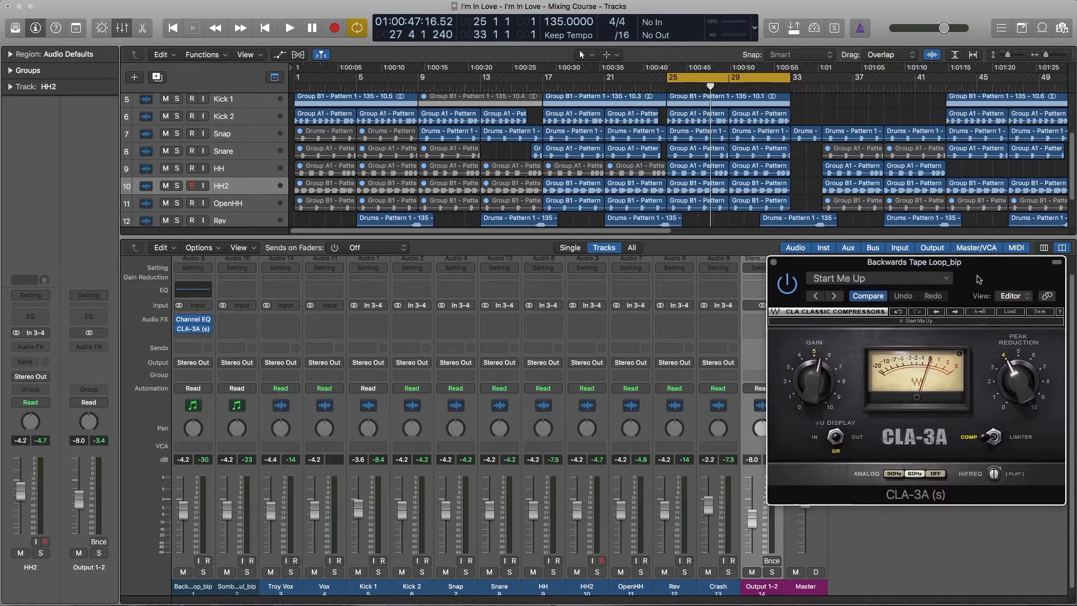
pyautogui.click(774, 263)
# Copy the Channel EQ and CLA-3A from Backwards Tape Loop_bip to the Somber Soul_bip channel
pyautogui.press('space')
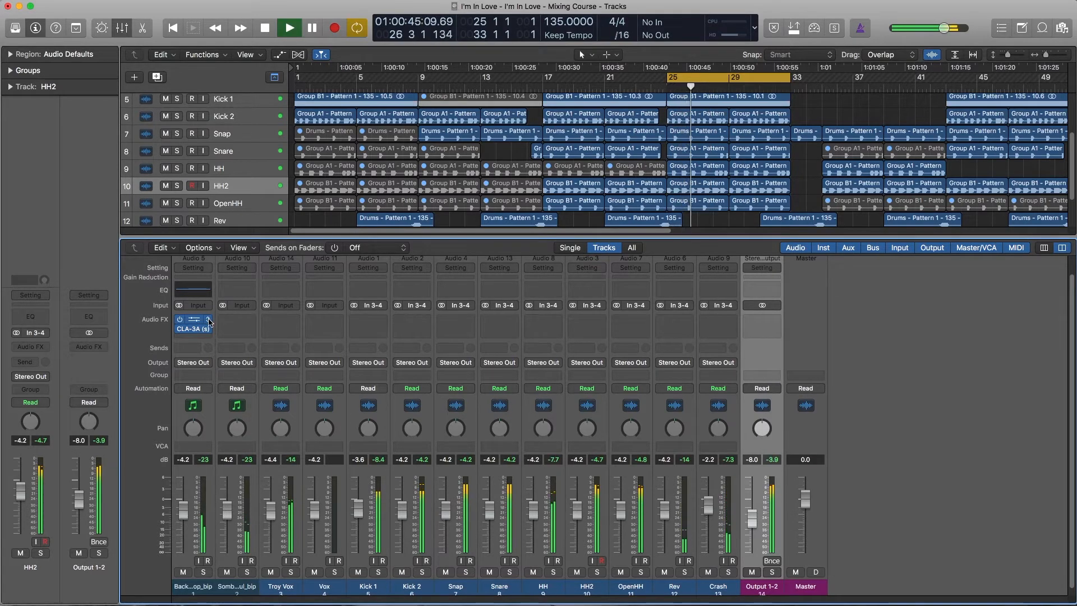
pyautogui.click(212, 320)
pyautogui.moveTo(212, 320); pyautogui.dragTo(237, 325)
pyautogui.press('space')
# Solo Backwards Tape Loop_bip during playback and raise its fader to -2.2 dB and the Output 1-2 fader to -4.3 dB
pyautogui.click(203, 571)
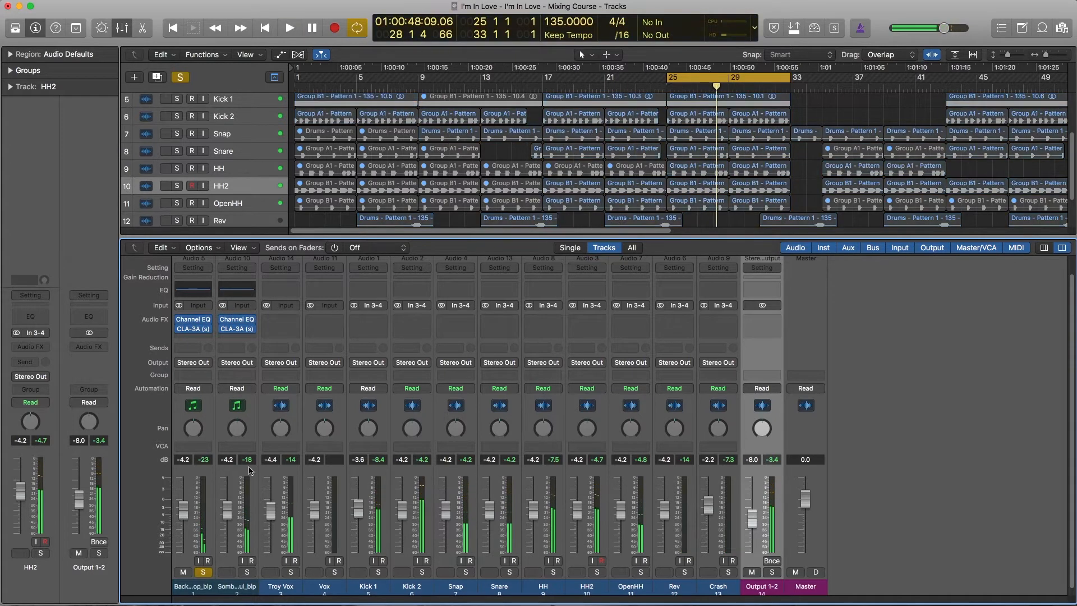
pyautogui.press('space')
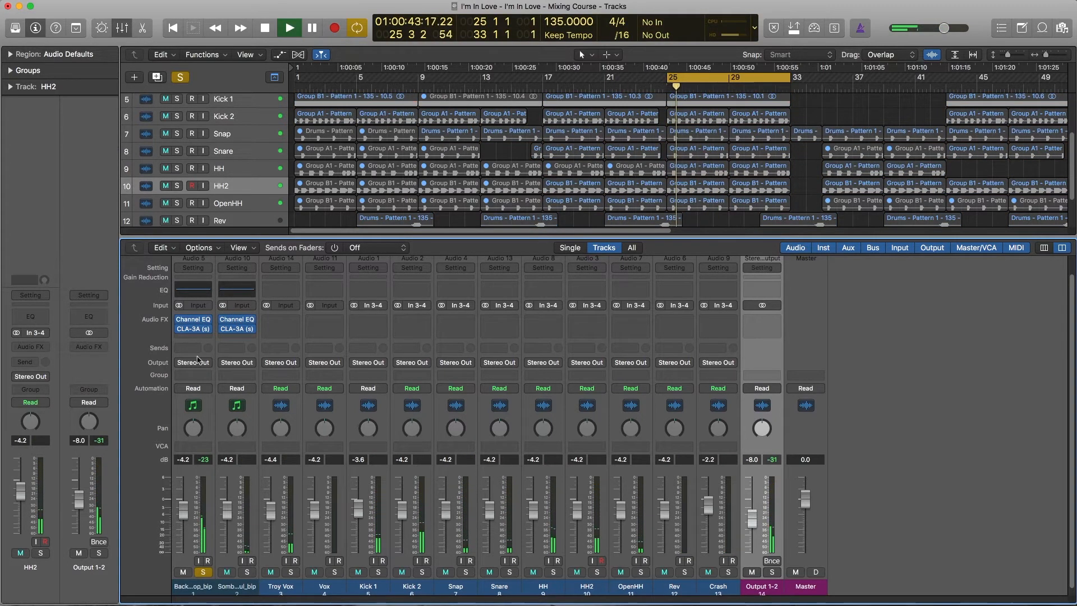
pyautogui.moveTo(184, 514); pyautogui.dragTo(187, 508)
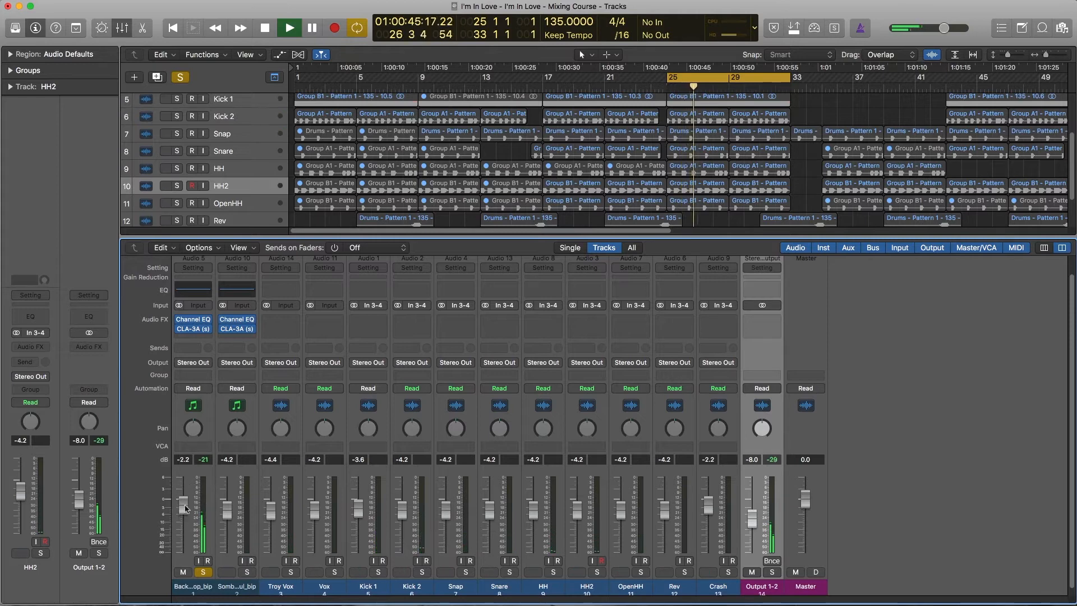
pyautogui.moveTo(752, 520); pyautogui.dragTo(753, 511)
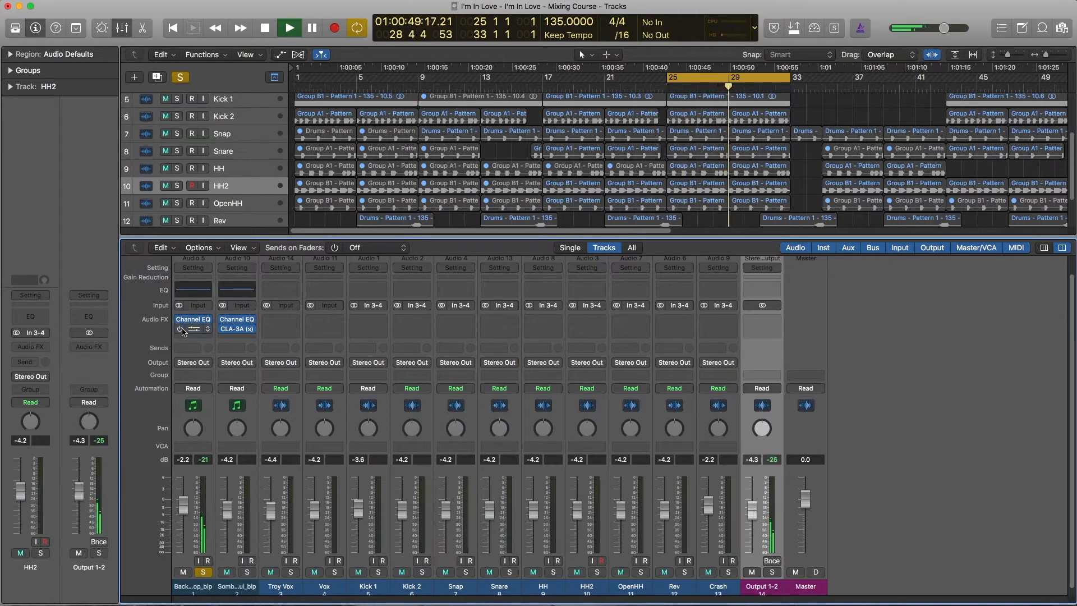
# Compare the soloed loop with the CLA-3A bypassed, then raise its fader to 0.2 dB and Output 1-2 to 0.4 dB
pyautogui.moveTo(183, 331)
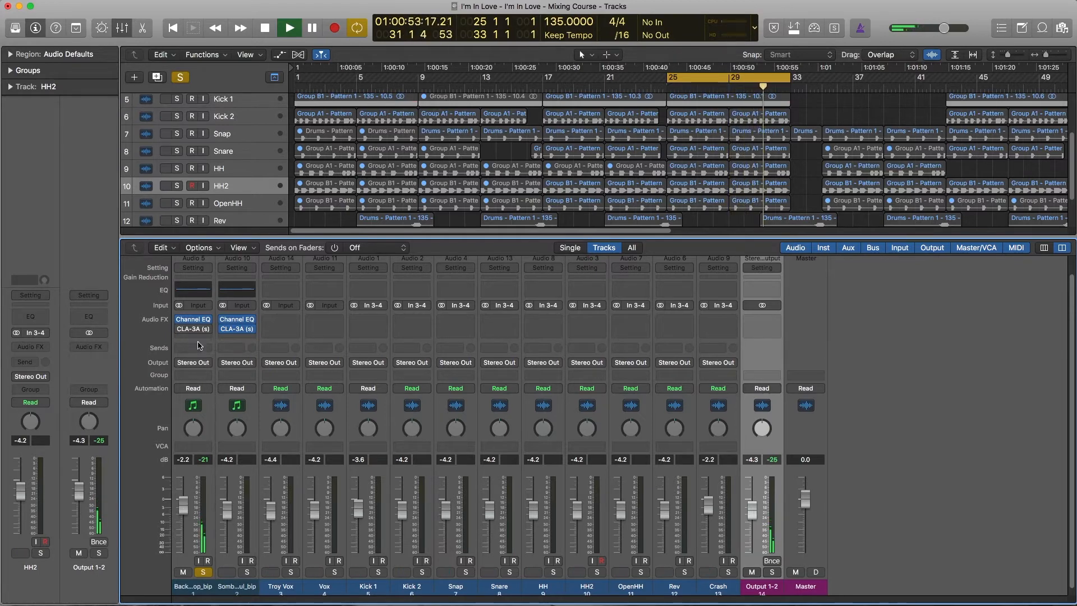
pyautogui.moveTo(183, 504); pyautogui.dragTo(181, 494)
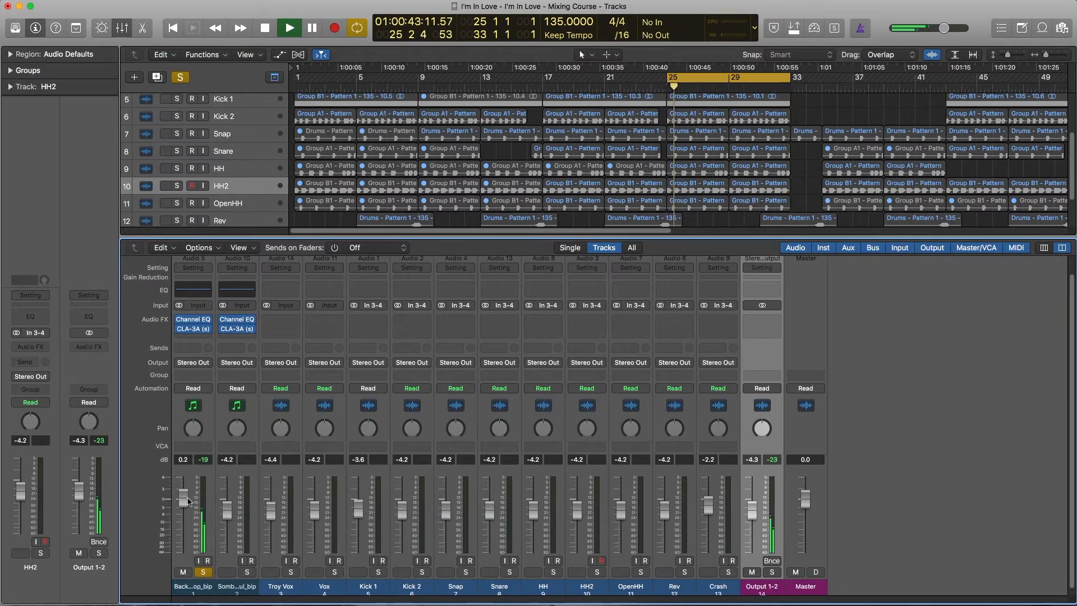
pyautogui.click(751, 514)
pyautogui.moveTo(751, 514); pyautogui.dragTo(751, 497)
pyautogui.press('space')
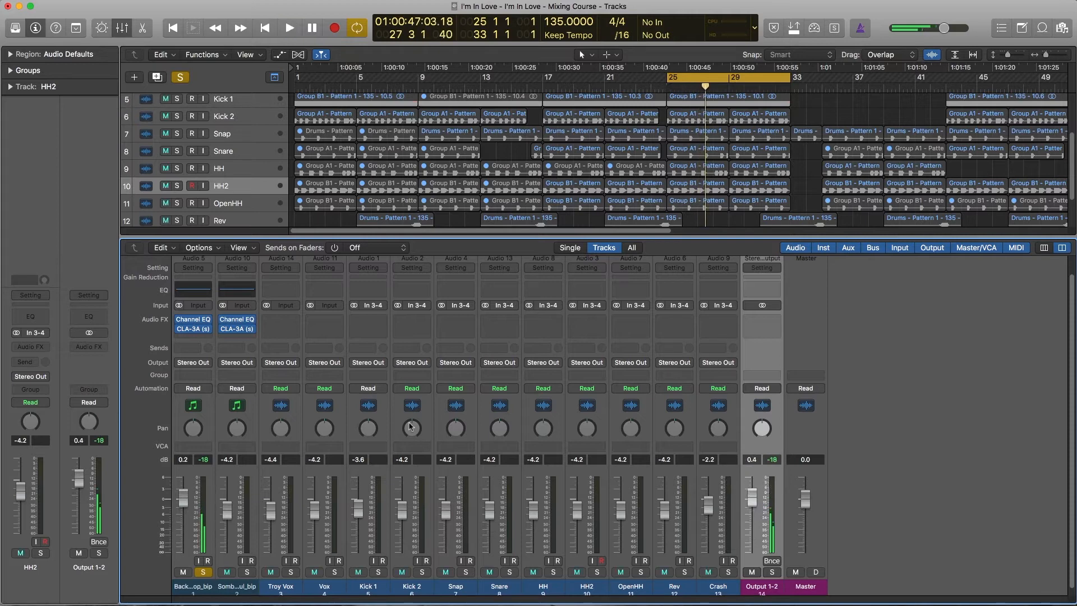
# Copy the Channel EQ and CLA-3A to the Troy Vox, Vox and Kick 2 channels
pyautogui.moveTo(251, 329)
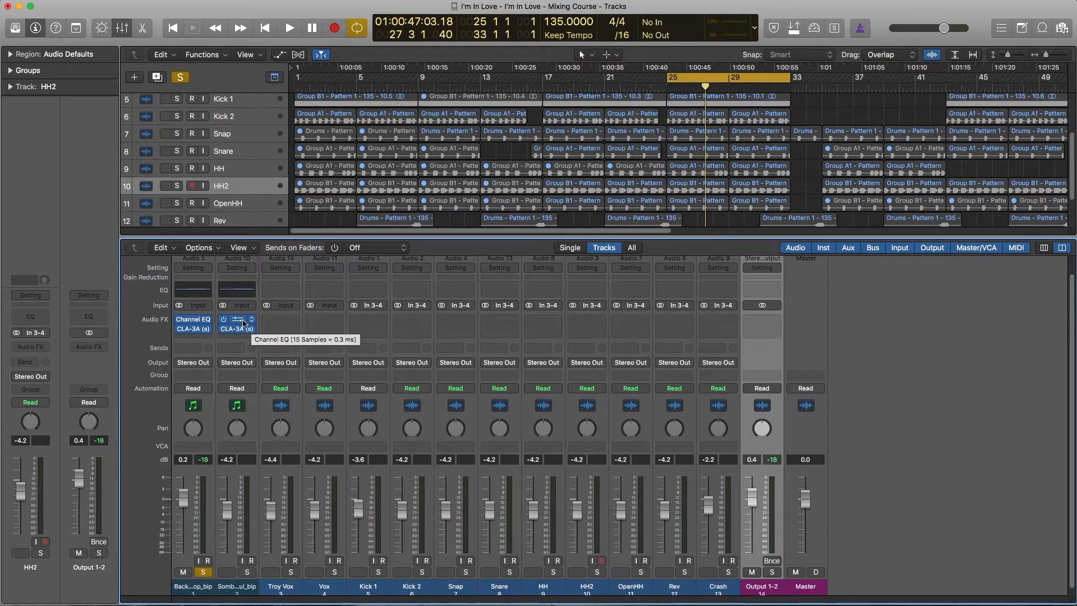
pyautogui.moveTo(238, 320); pyautogui.dragTo(317, 325)
pyautogui.scroll(-1, 321, 504)
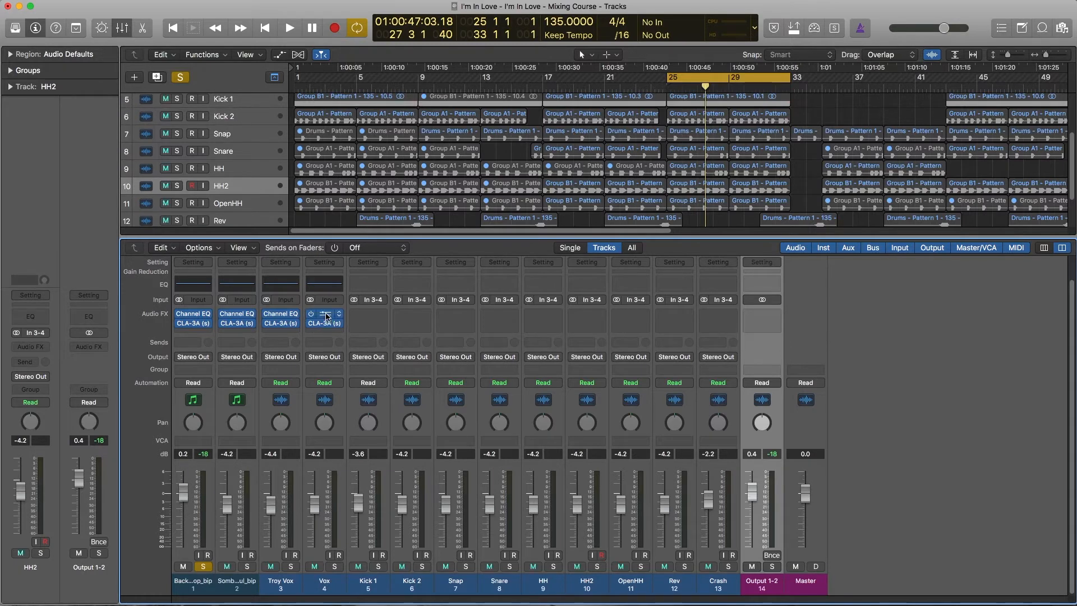
pyautogui.moveTo(327, 317); pyautogui.dragTo(411, 314)
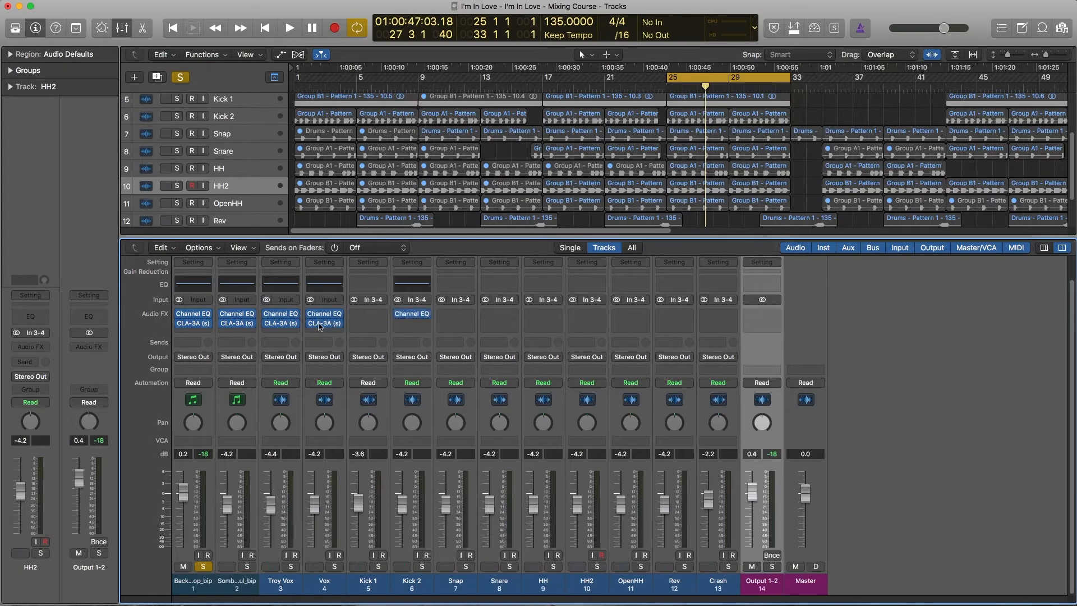
pyautogui.moveTo(330, 325); pyautogui.dragTo(412, 322)
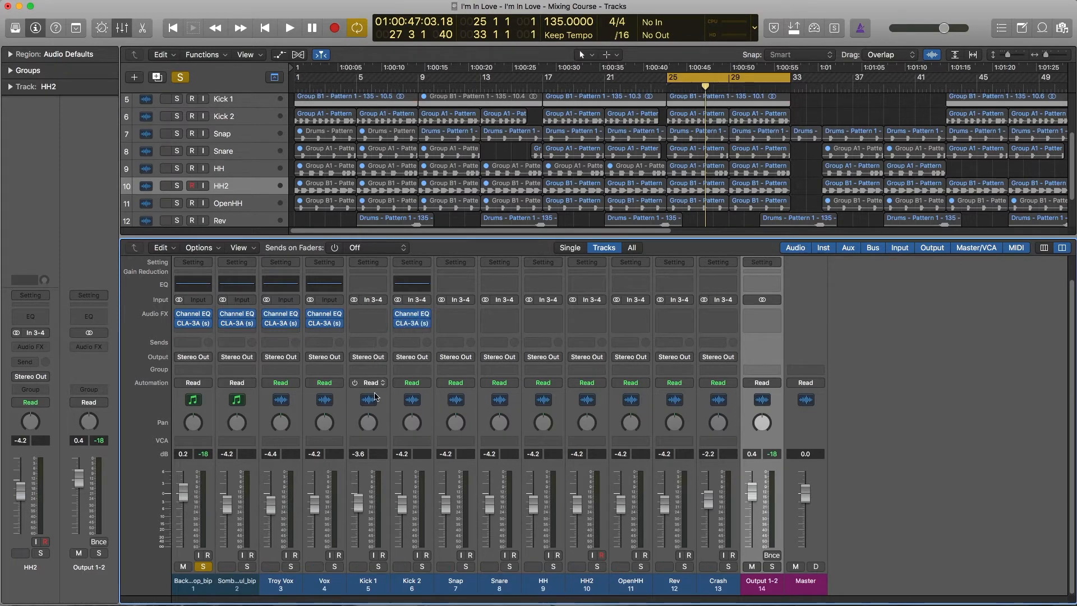
# Rename the Kick 1 channel as 808
pyautogui.click(368, 582)
pyautogui.doubleClick(368, 582)
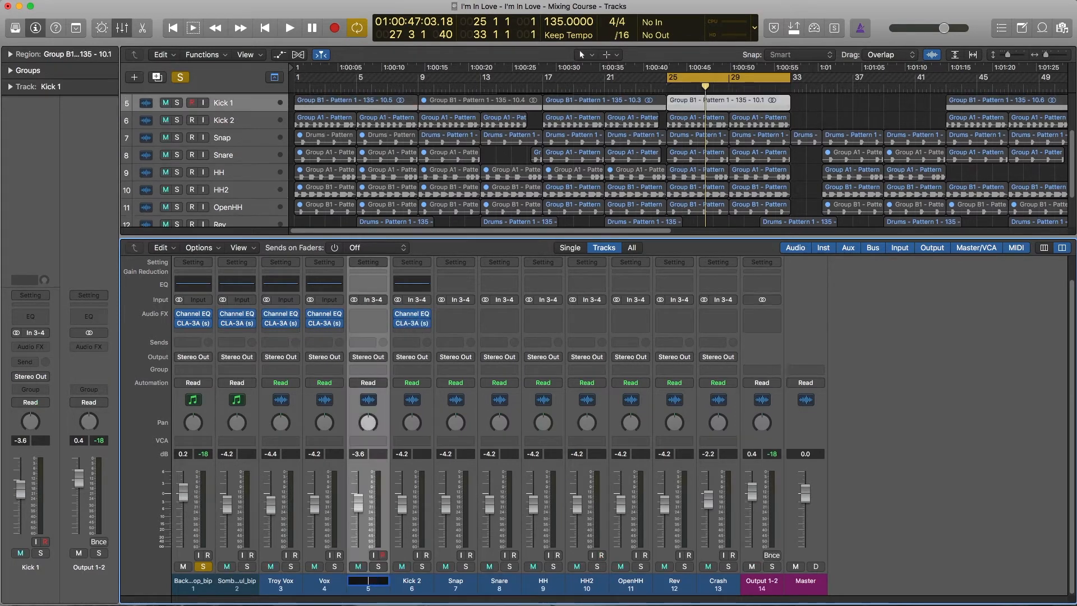
pyautogui.write('808')
pyautogui.press('Return')
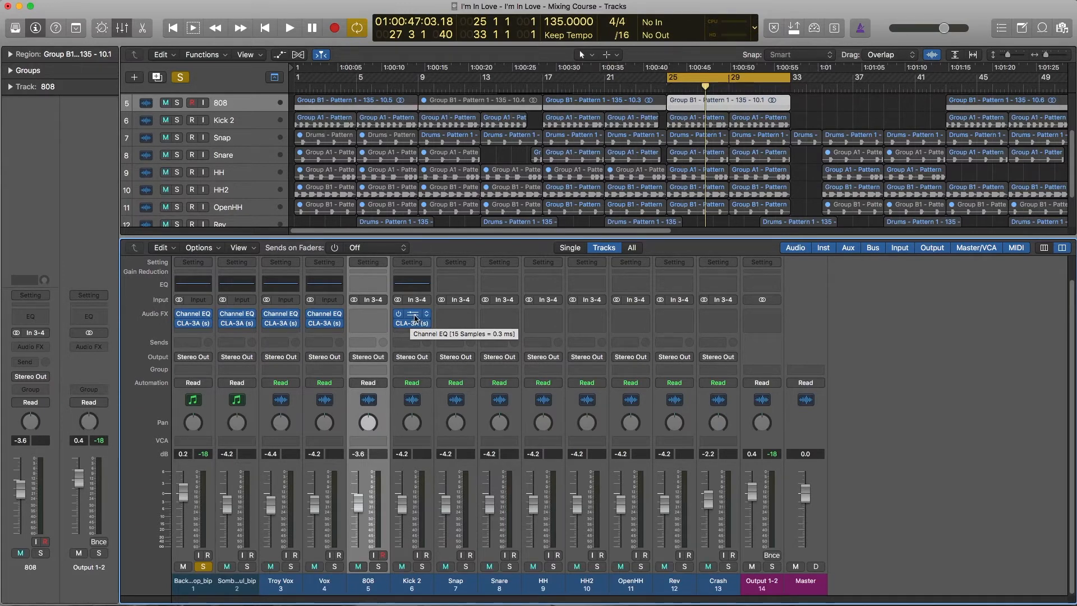
# Copy the Channel EQ from Kick 2 to the Snap, Snare, HH, HH2, OpenHH, Rev and Crash channels
pyautogui.moveTo(413, 314); pyautogui.dragTo(499, 314)
pyautogui.moveTo(499, 314); pyautogui.dragTo(717, 314)
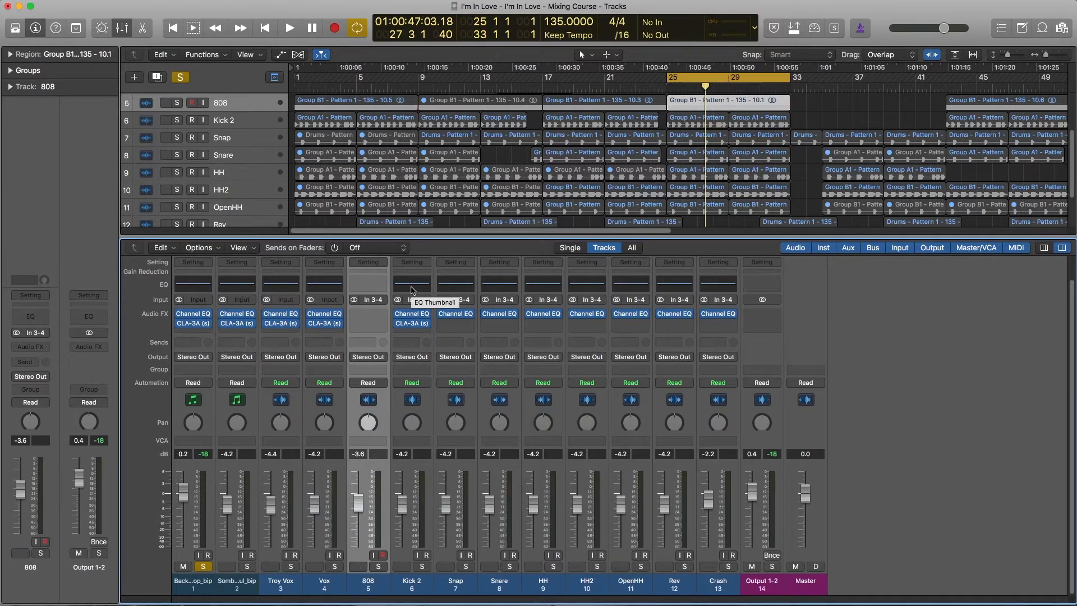
# Examine Backwards Tape Loop_bip on its Channel EQ analyzer during playback, first soloed and with all tracks playing
pyautogui.click(199, 317)
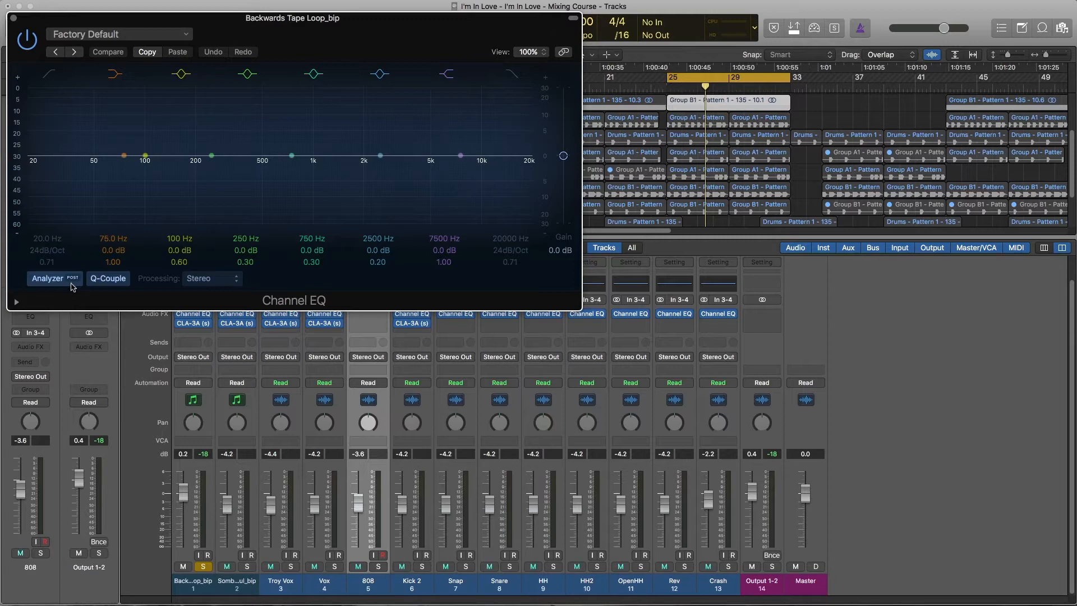
pyautogui.press('space')
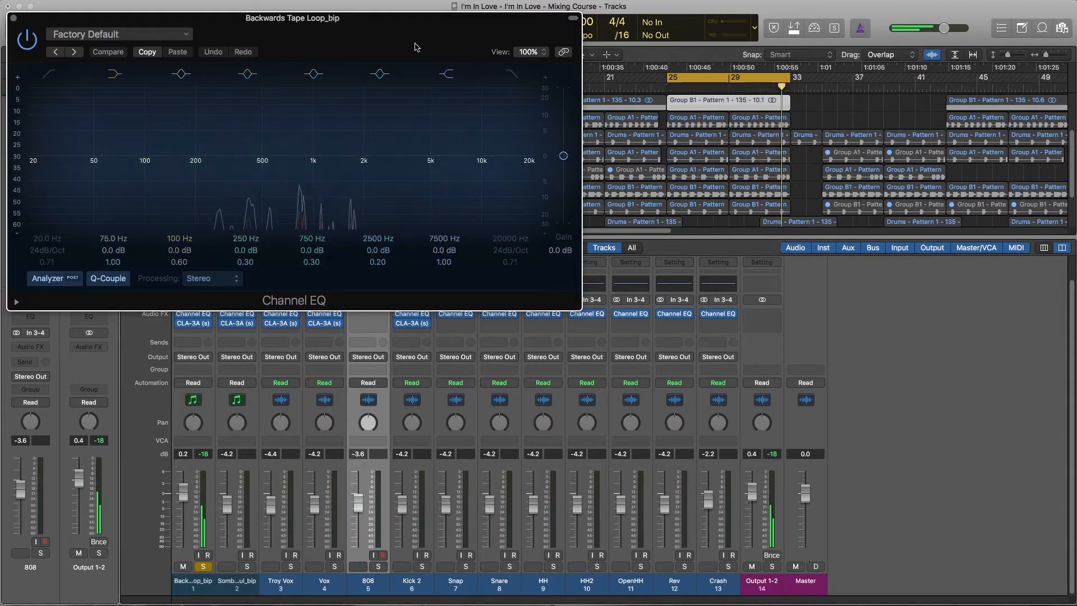
pyautogui.moveTo(415, 46); pyautogui.dragTo(758, 55)
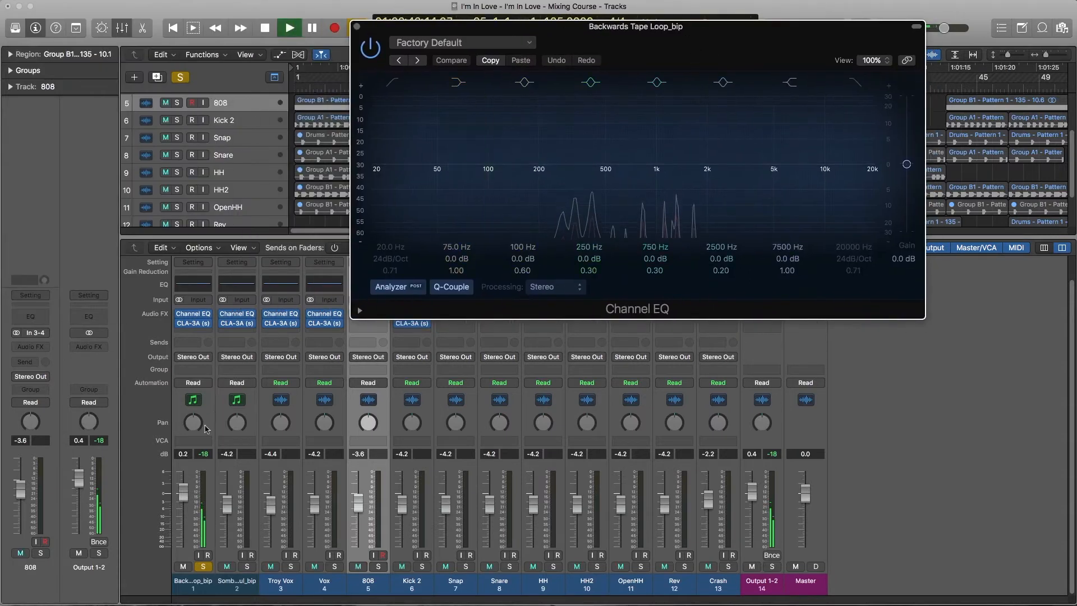
pyautogui.click(203, 566)
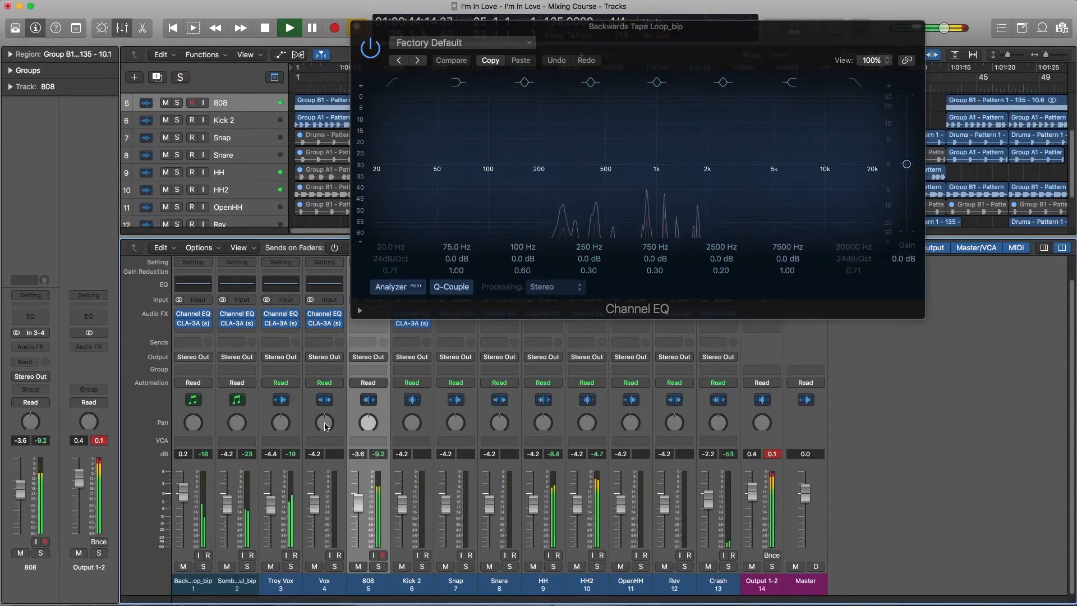
pyautogui.click(357, 27)
pyautogui.press('space')
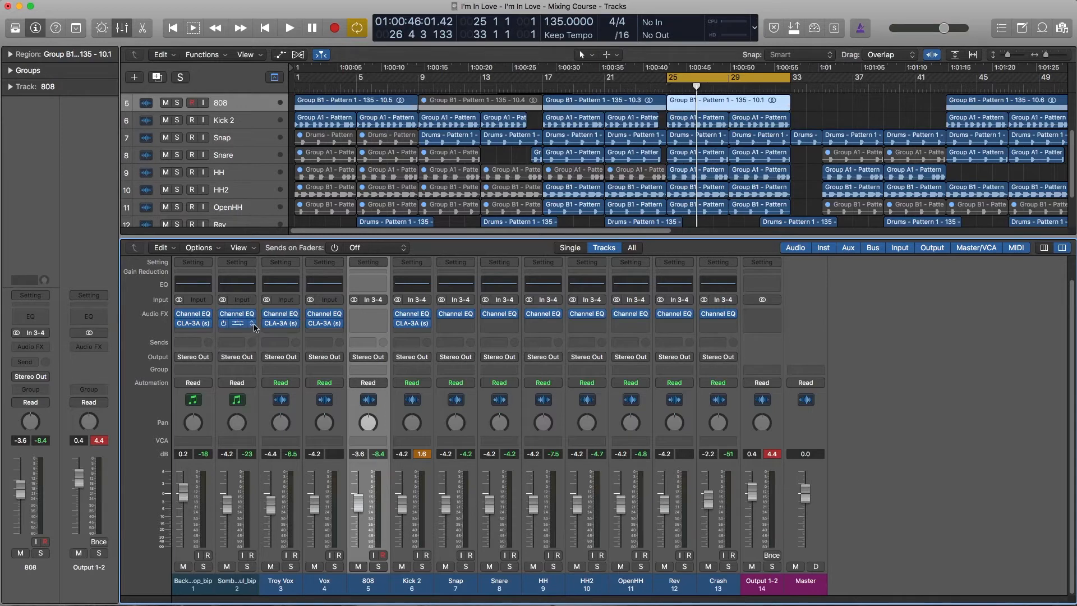
# Enable the low-cut band in Backwards Tape Loop_bip's Channel EQ and set its frequency to 72 Hz
pyautogui.click(203, 287)
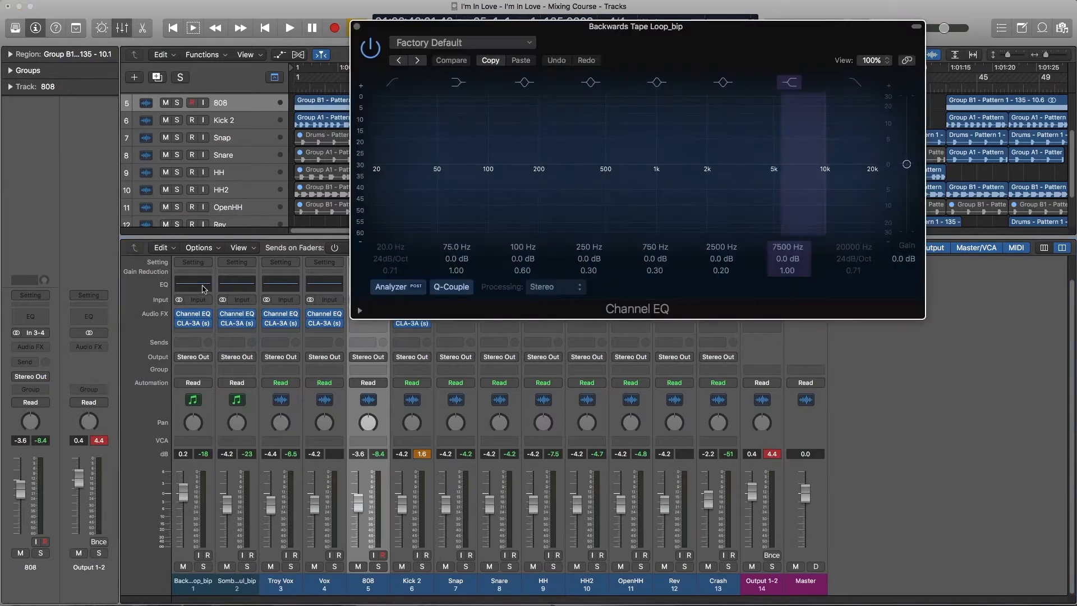
pyautogui.moveTo(673, 39); pyautogui.dragTo(872, 97)
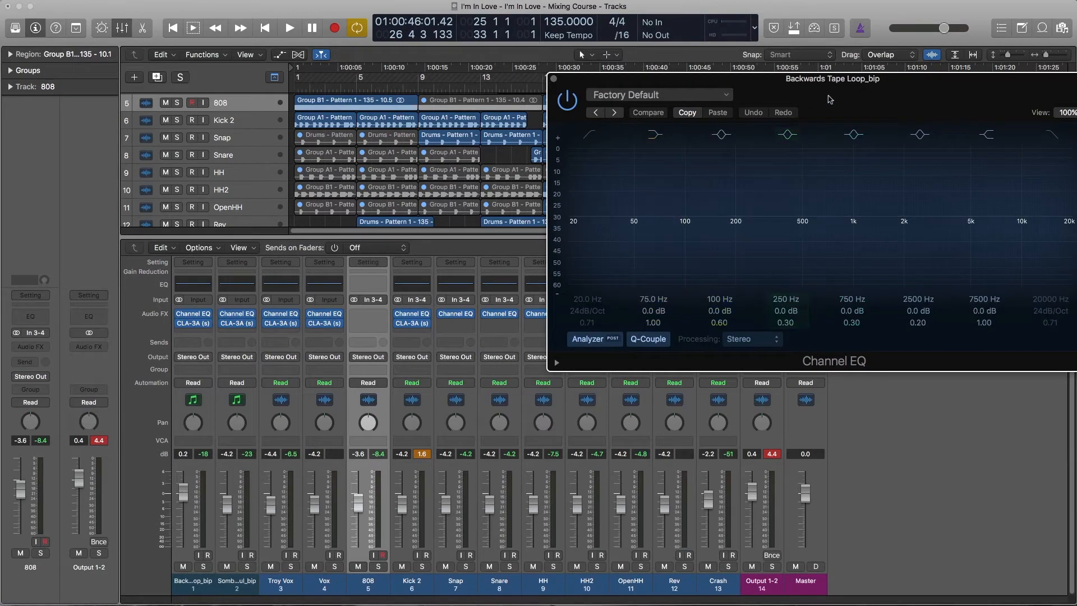
pyautogui.moveTo(852, 81); pyautogui.dragTo(638, 105)
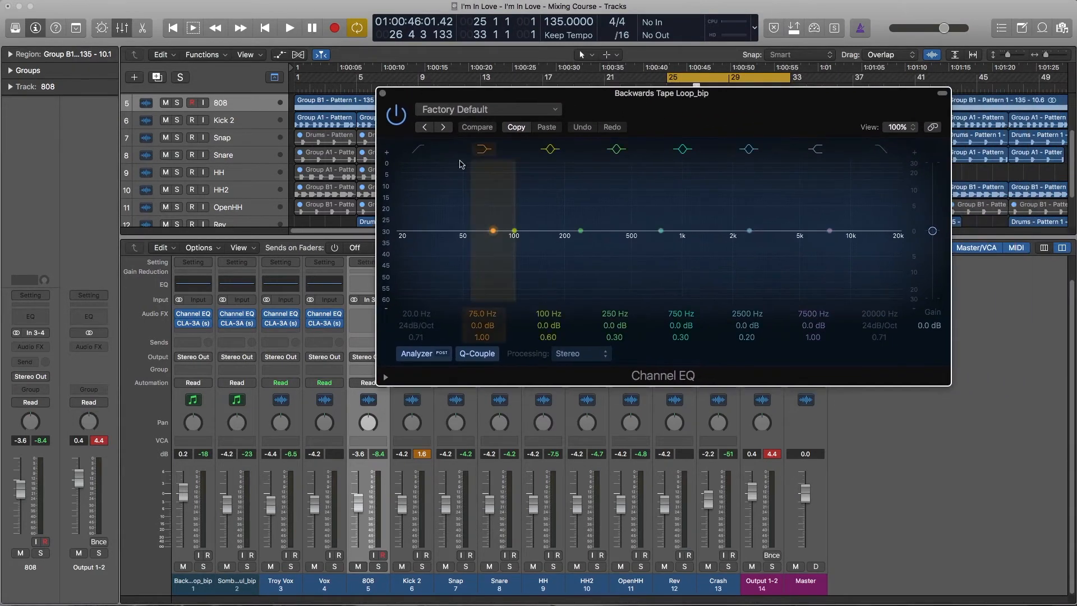
pyautogui.click(421, 152)
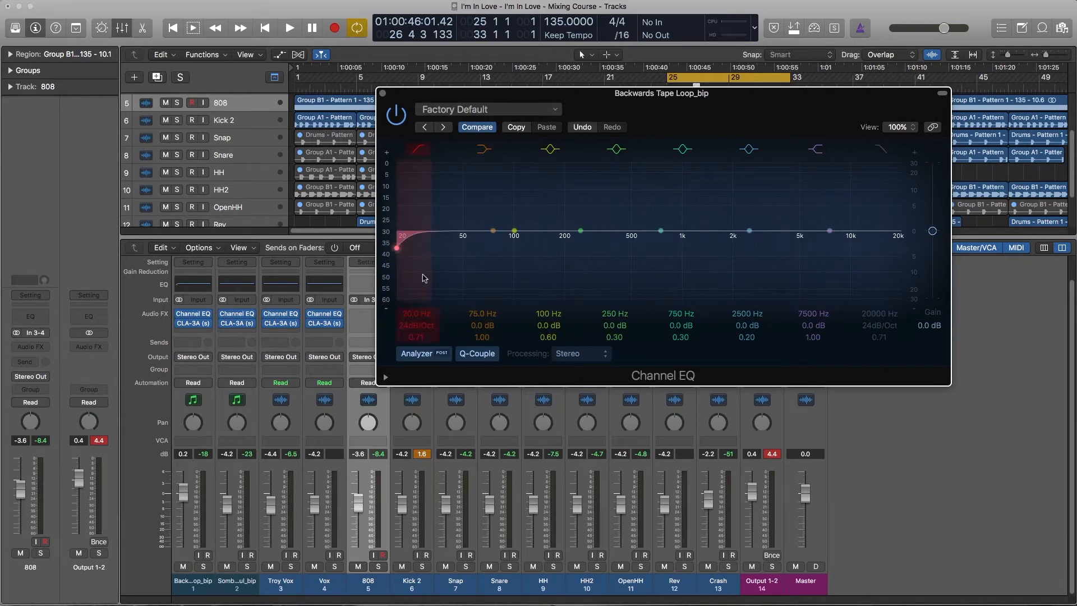
pyautogui.moveTo(402, 244); pyautogui.dragTo(506, 246)
# Solo Backwards Tape Loop_bip, sweep its EQ low cut during playback and settle it at 80 Hz with Q 0.71
pyautogui.click(205, 567)
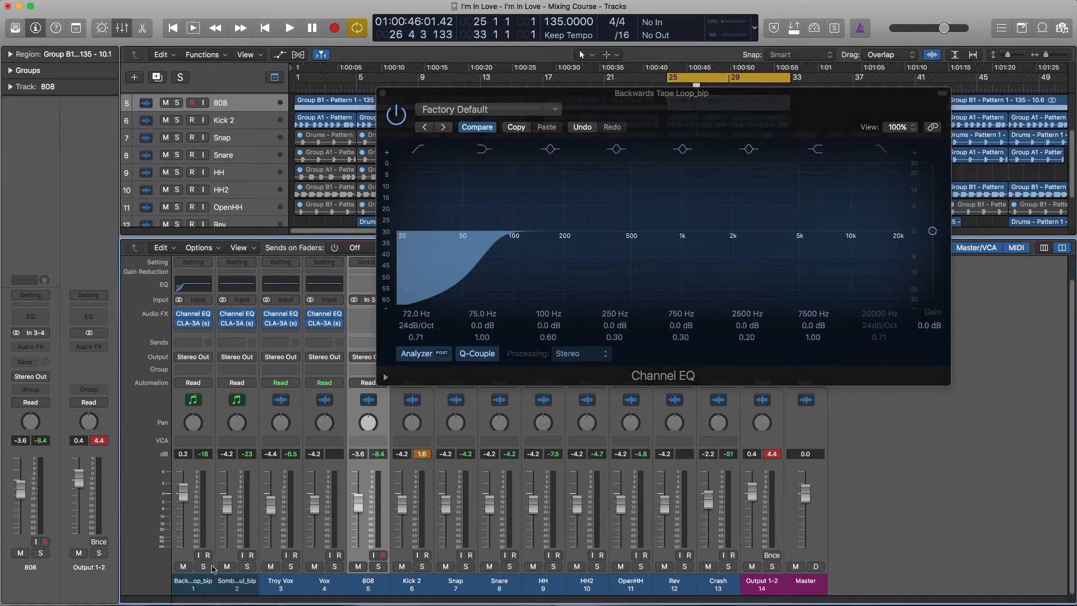
pyautogui.press('space')
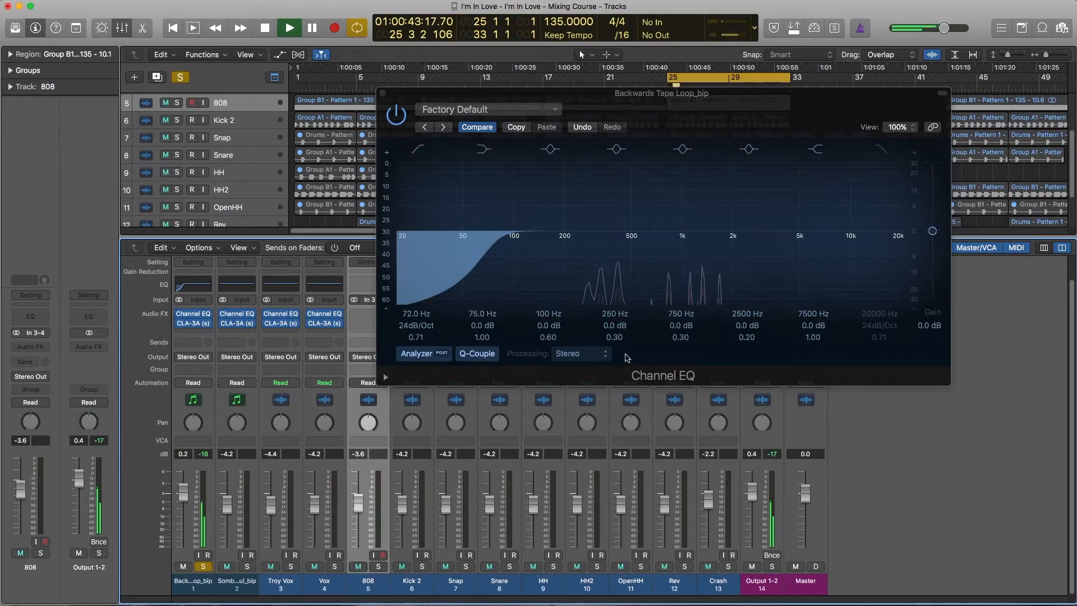
pyautogui.moveTo(490, 232)
pyautogui.mouseDown()
pyautogui.moveTo(572, 240)
pyautogui.moveTo(573, 259)
pyautogui.moveTo(570, 243)
pyautogui.moveTo(460, 241)
pyautogui.moveTo(506, 249)
pyautogui.mouseUp()
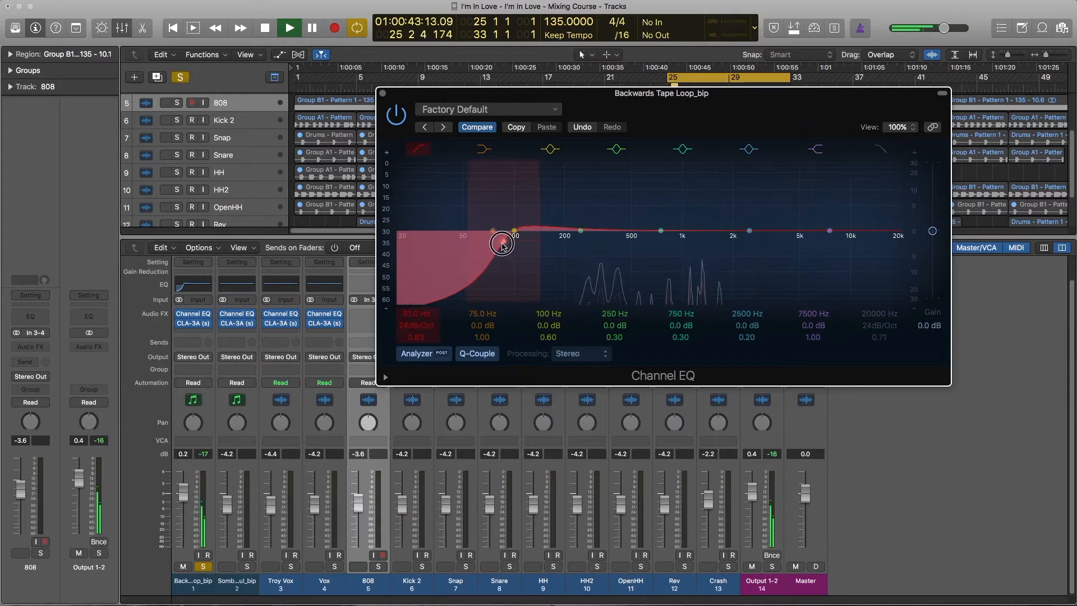
pyautogui.moveTo(503, 245)
pyautogui.mouseDown()
pyautogui.moveTo(454, 241)
pyautogui.moveTo(515, 243)
pyautogui.mouseUp()
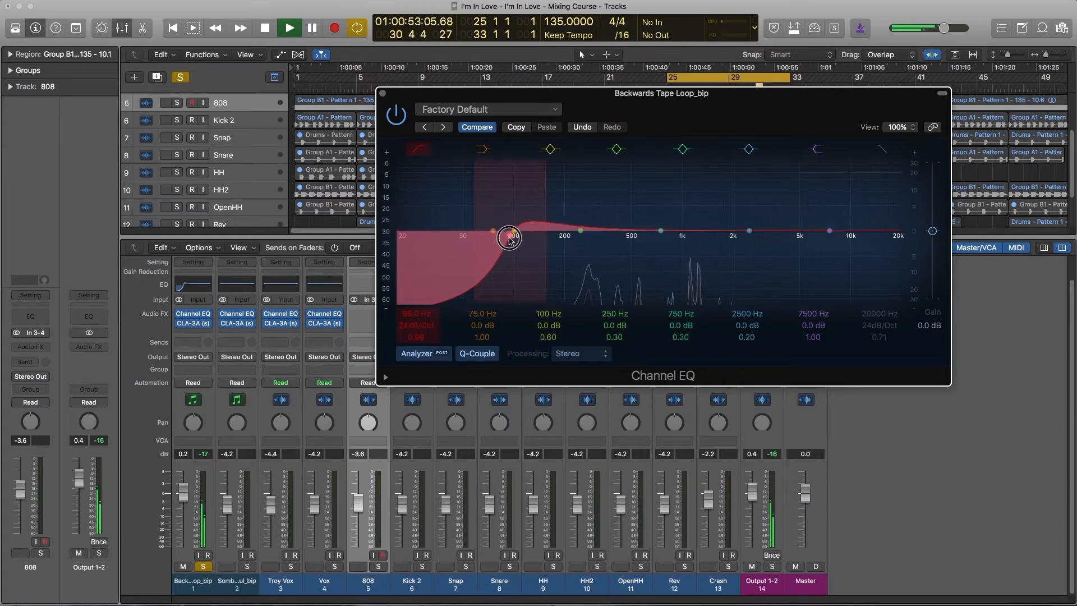
pyautogui.moveTo(510, 240); pyautogui.dragTo(509, 240)
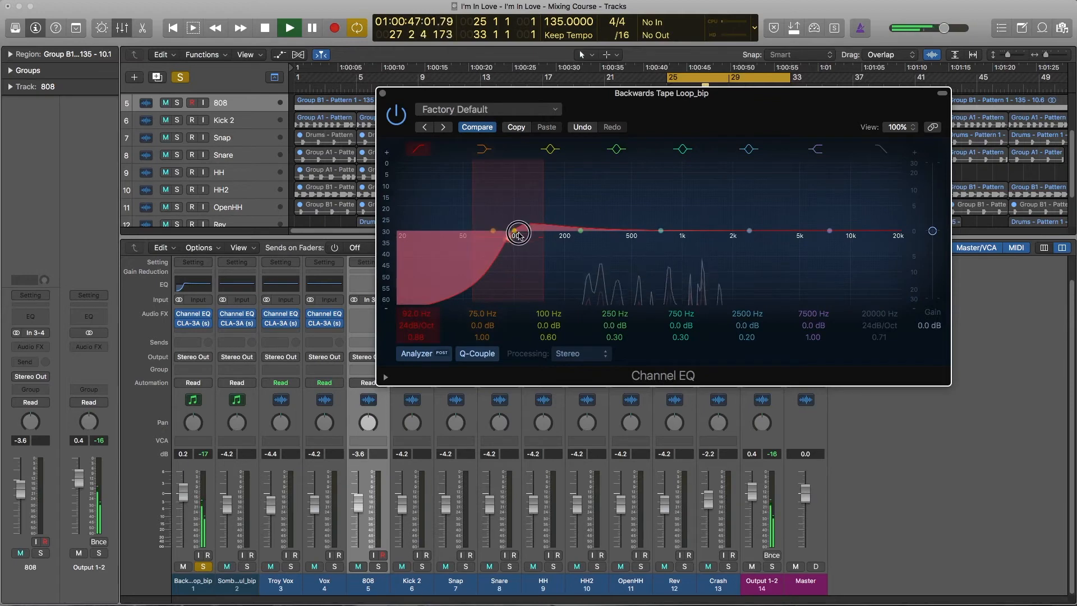
pyautogui.moveTo(514, 236); pyautogui.dragTo(522, 245)
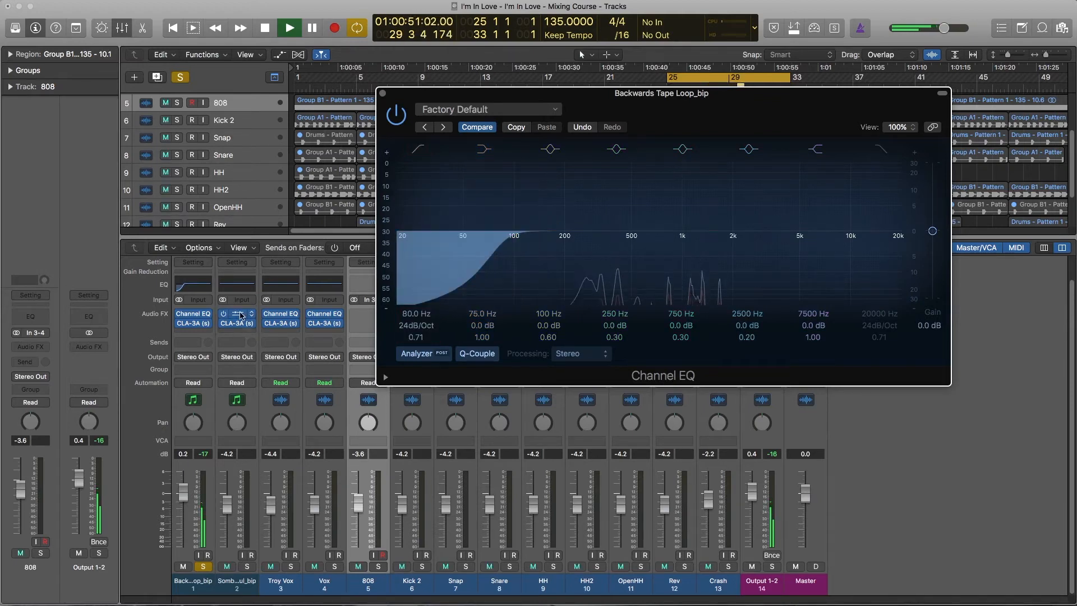
pyautogui.click(383, 93)
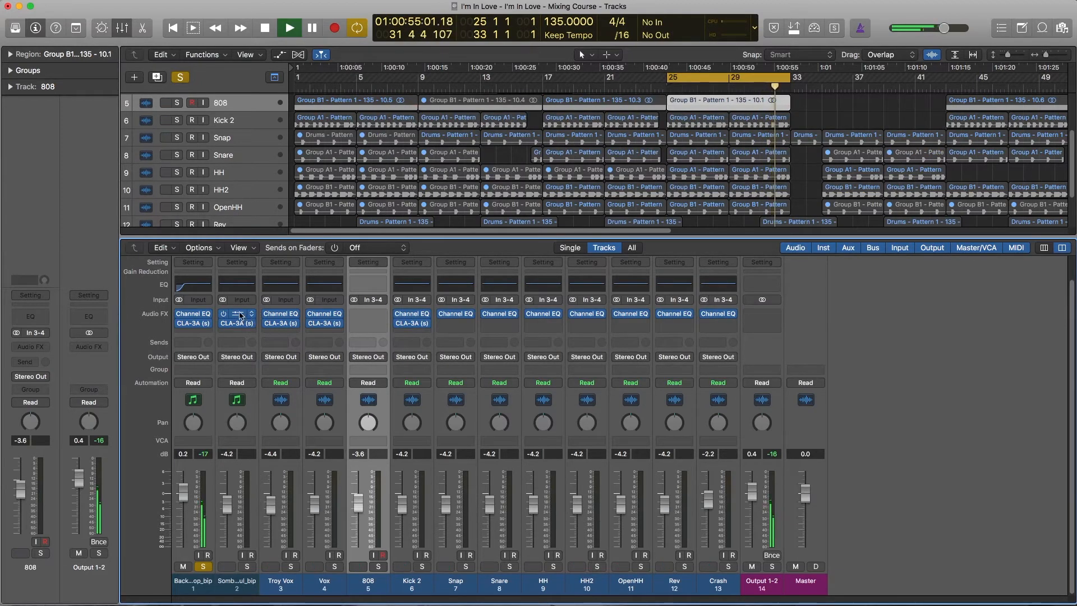
# Unsolo Backwards Tape Loop_bip and add a low cut at 63 Hz in the Somber Soul_bip Channel EQ
pyautogui.click(237, 285)
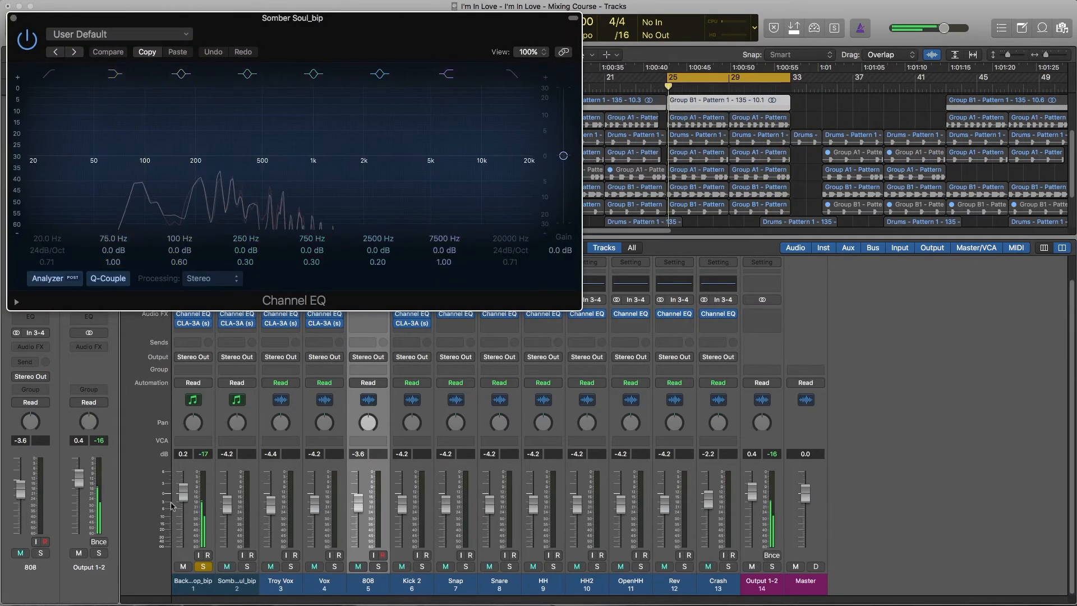
pyautogui.click(203, 567)
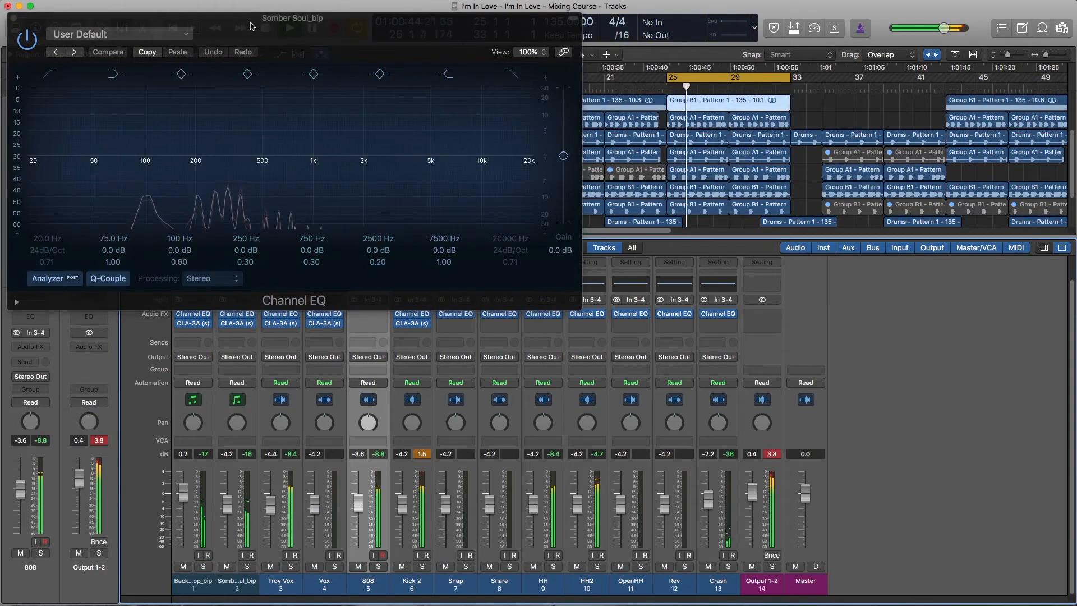
pyautogui.moveTo(345, 66); pyautogui.dragTo(860, 197)
pyautogui.click(564, 205)
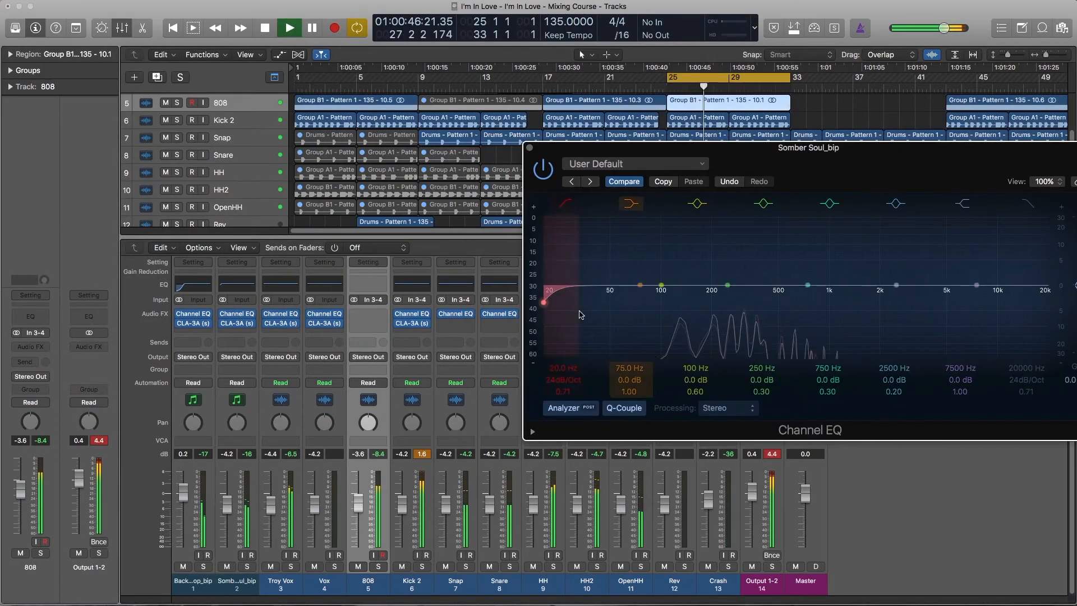
pyautogui.moveTo(561, 293); pyautogui.dragTo(642, 296)
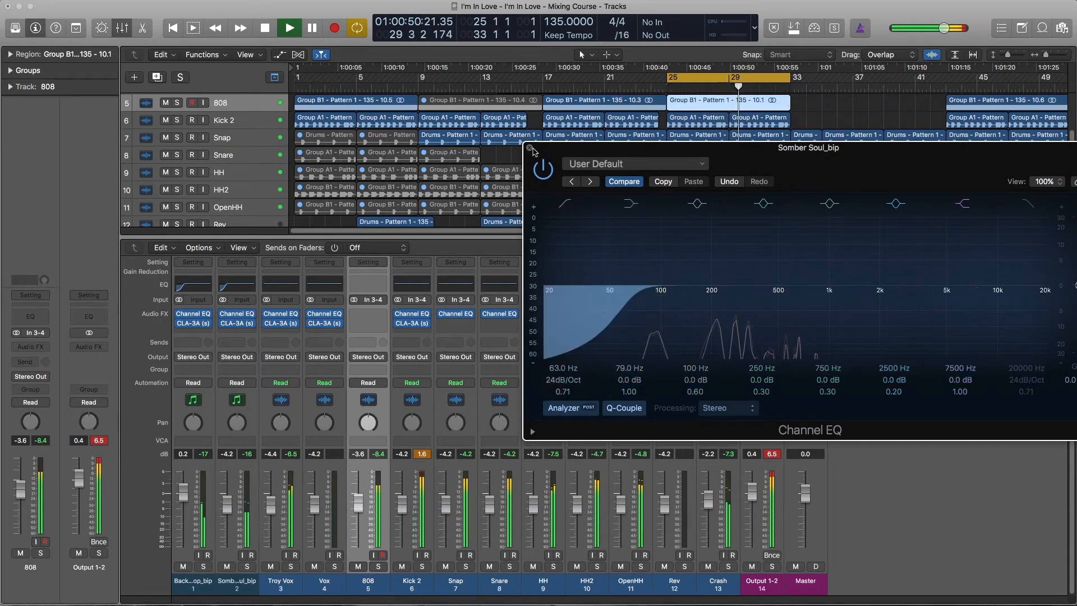
pyautogui.click(529, 147)
# Add a low cut to the Troy Vox channel's Channel EQ, rolling off the lowest frequencies
pyautogui.click(281, 284)
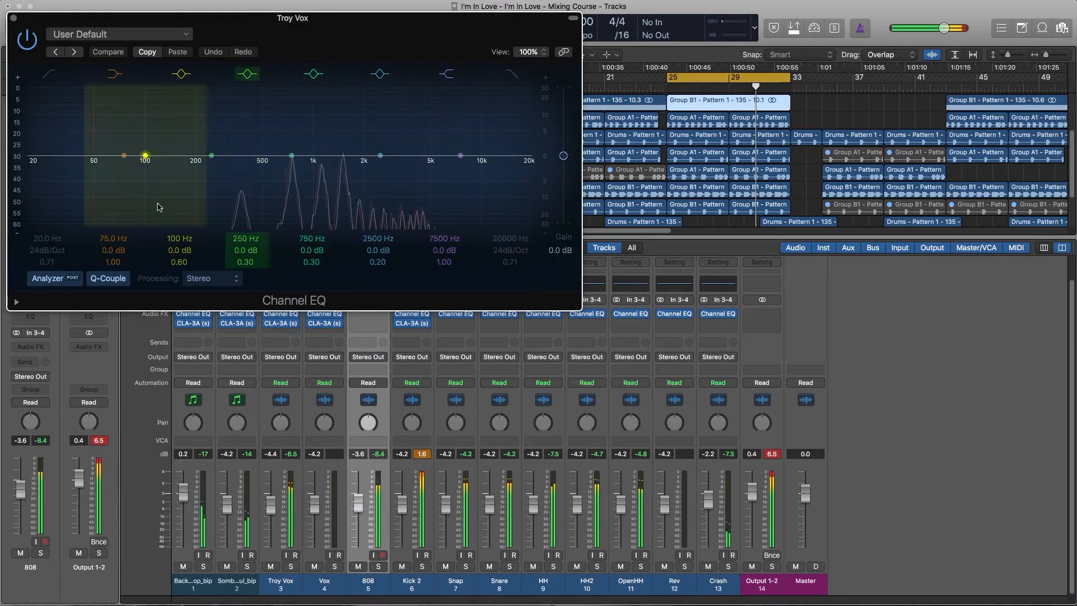
pyautogui.moveTo(32, 159); pyautogui.dragTo(115, 189)
pyautogui.click(13, 17)
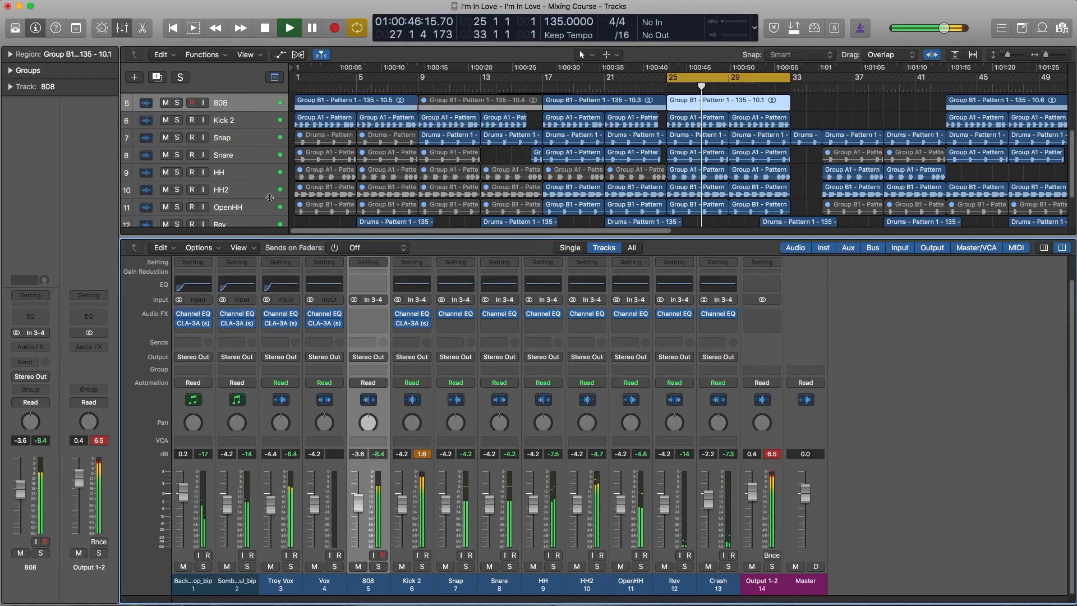
# Add a low cut at 62 Hz in the Vox channel's Channel EQ
pyautogui.click(323, 285)
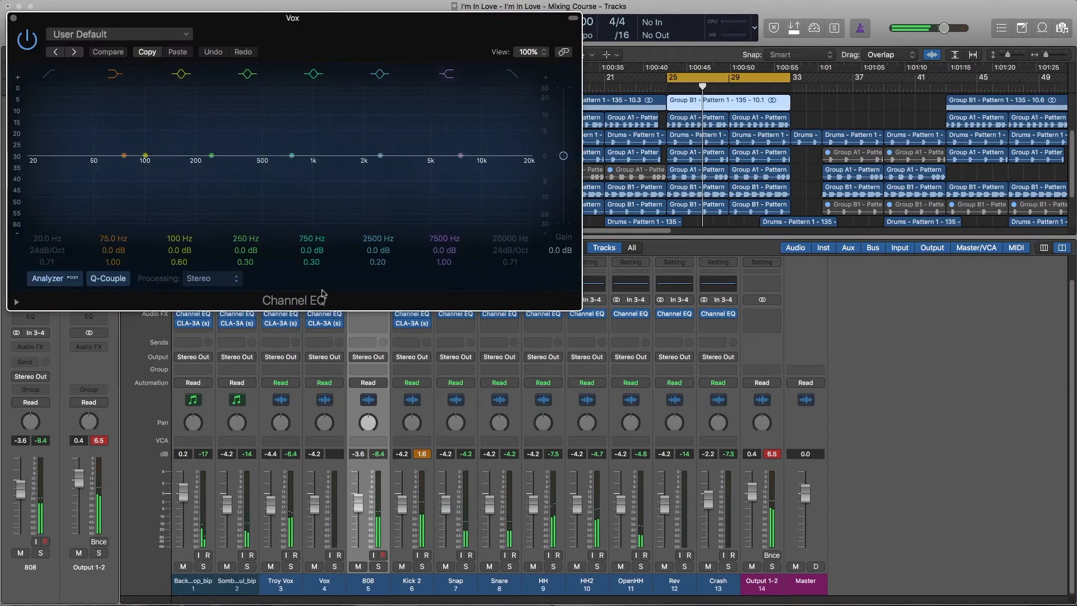
pyautogui.moveTo(289, 39); pyautogui.dragTo(821, 176)
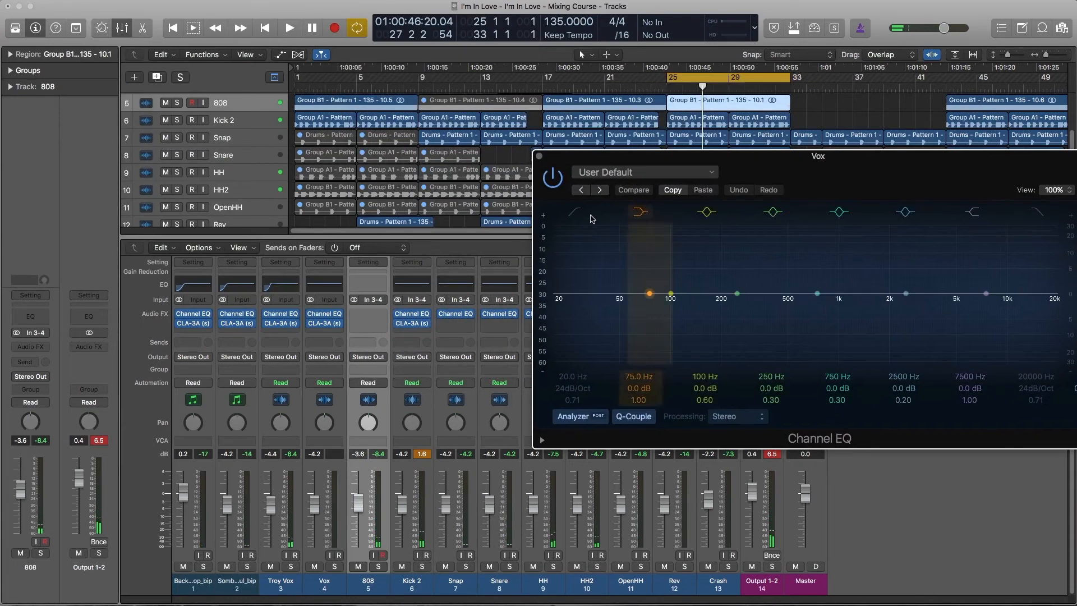
pyautogui.click(576, 213)
pyautogui.moveTo(587, 299); pyautogui.dragTo(662, 298)
pyautogui.moveTo(776, 167); pyautogui.dragTo(772, 166)
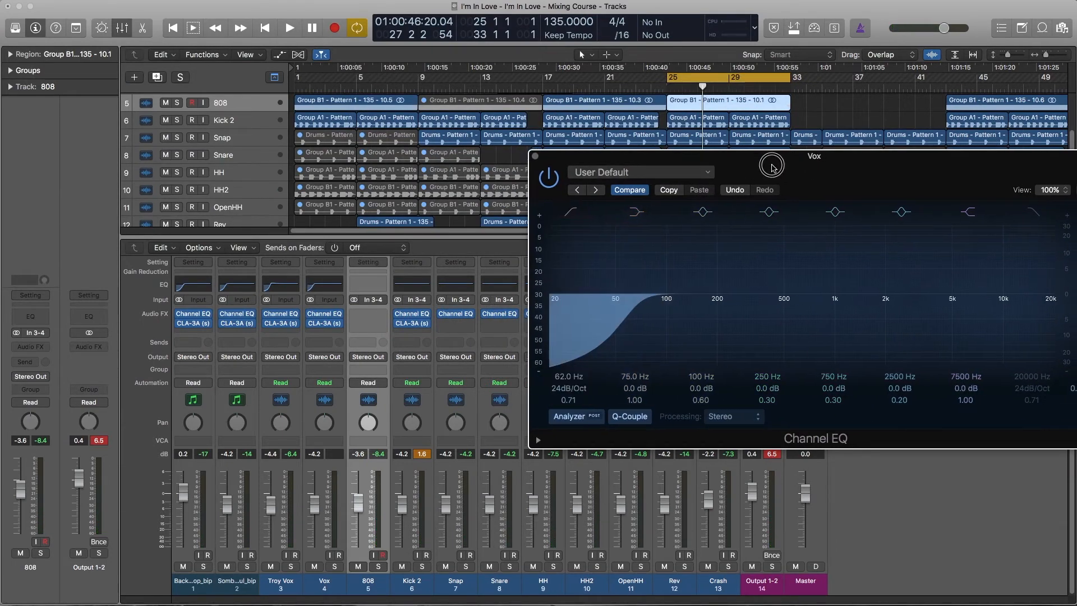
pyautogui.click(535, 157)
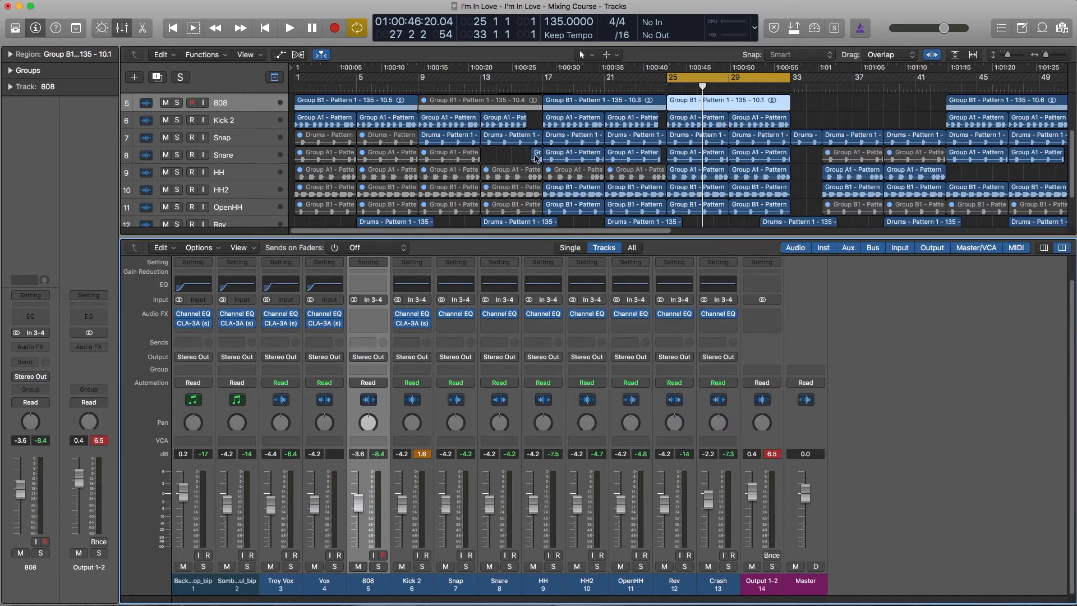
# Solo the Snap channel during playback and add a low cut below 100 Hz in its Channel EQ
pyautogui.press('space')
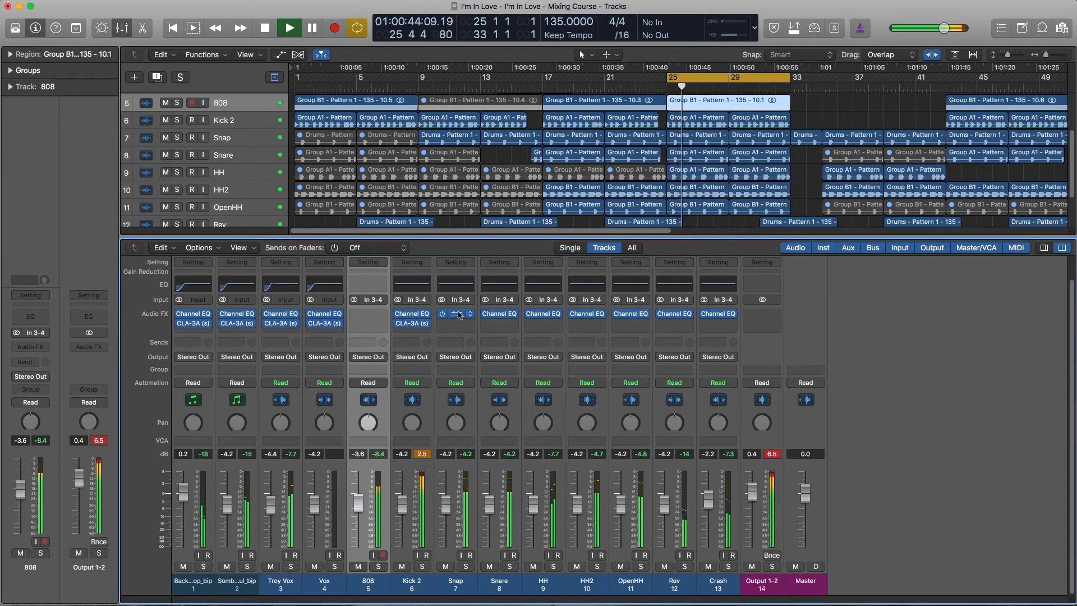
pyautogui.click(455, 287)
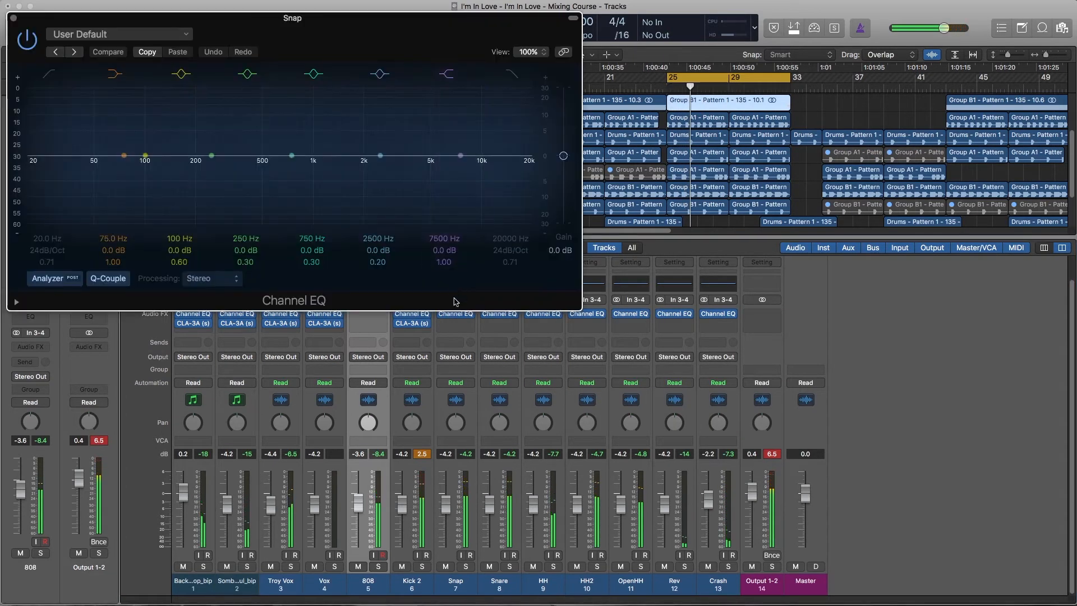
pyautogui.click(466, 566)
pyautogui.click(185, 185)
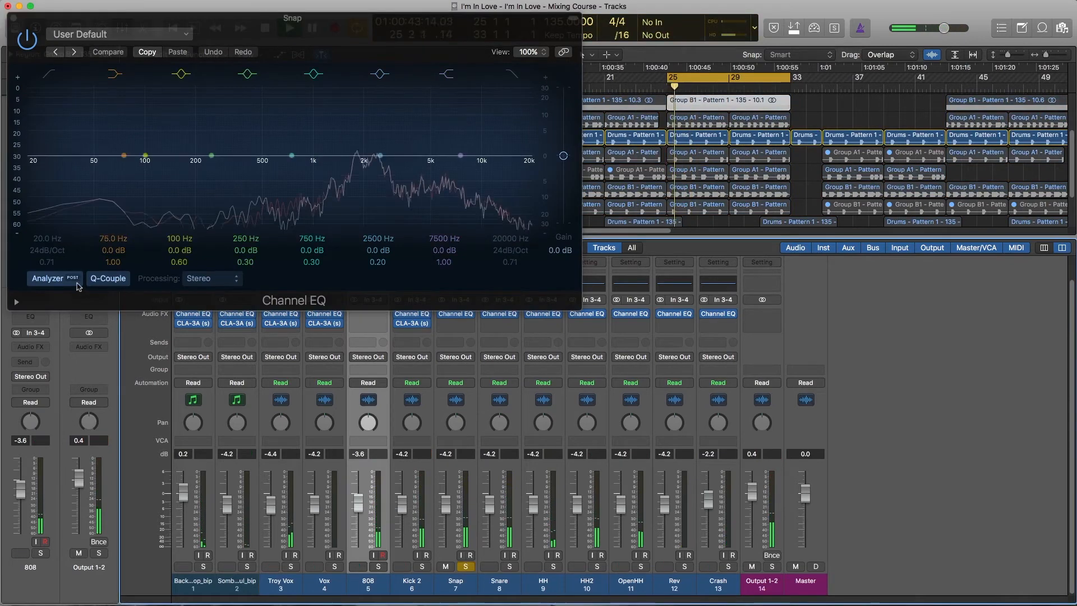
pyautogui.click(51, 77)
pyautogui.moveTo(67, 221)
pyautogui.mouseDown()
pyautogui.moveTo(161, 213)
pyautogui.moveTo(146, 202)
pyautogui.mouseUp()
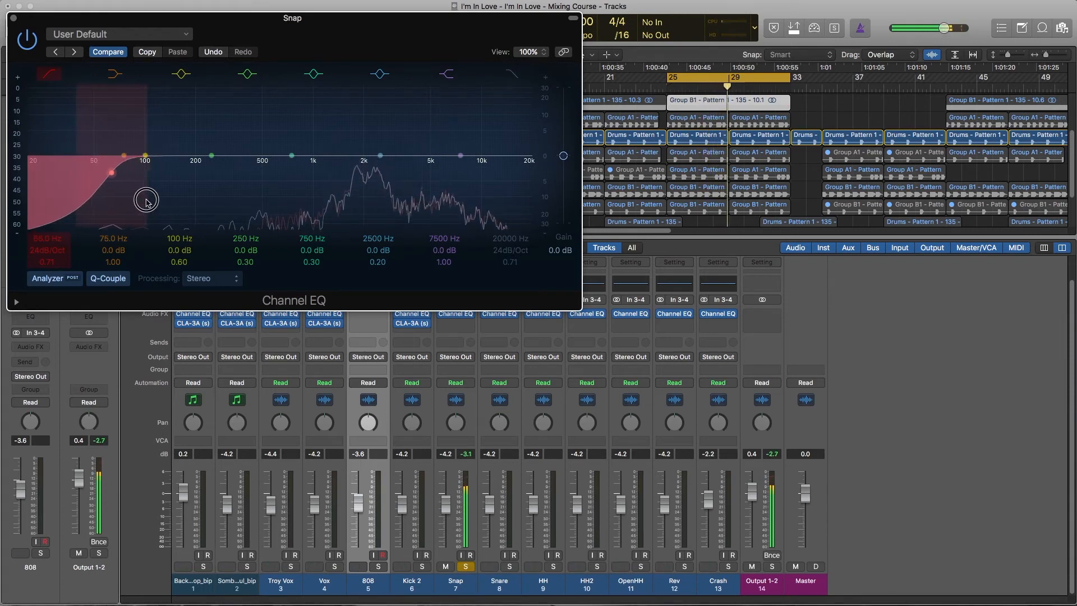
pyautogui.click(13, 18)
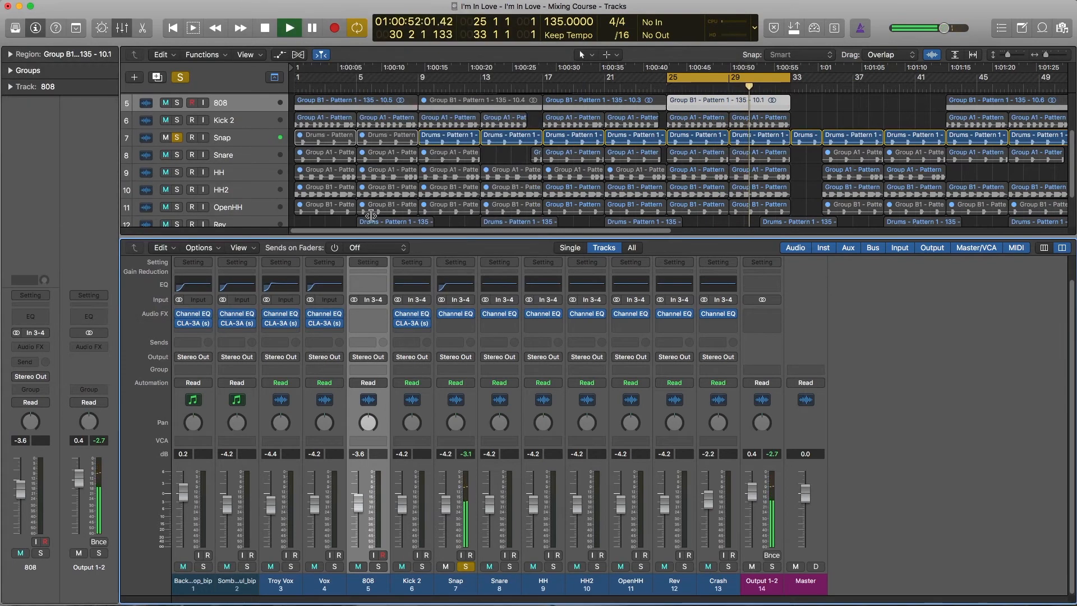
# Solo the Snare channel and add a low cut at about 75 Hz in its Channel EQ
pyautogui.click(509, 566)
pyautogui.click(504, 286)
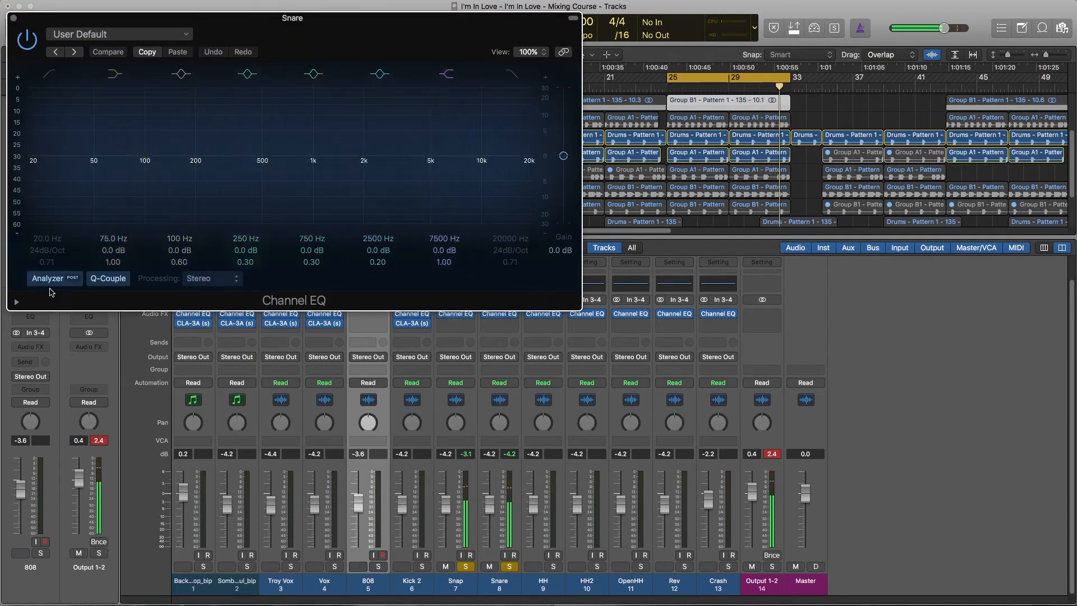
pyautogui.click(63, 280)
pyautogui.click(62, 281)
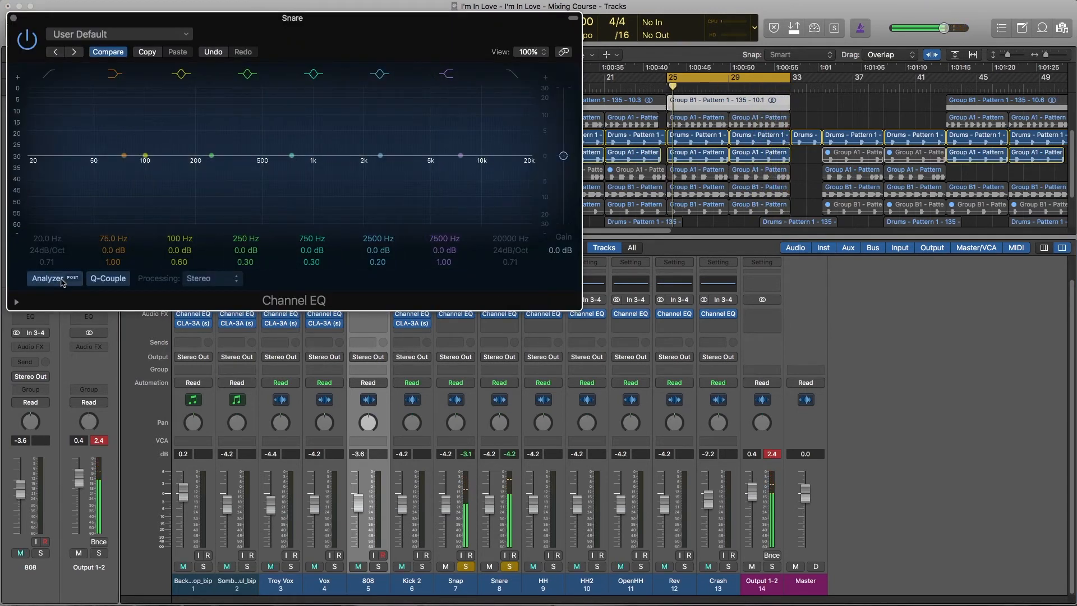
pyautogui.click(49, 74)
pyautogui.moveTo(50, 138)
pyautogui.mouseDown()
pyautogui.moveTo(75, 161)
pyautogui.moveTo(139, 151)
pyautogui.mouseUp()
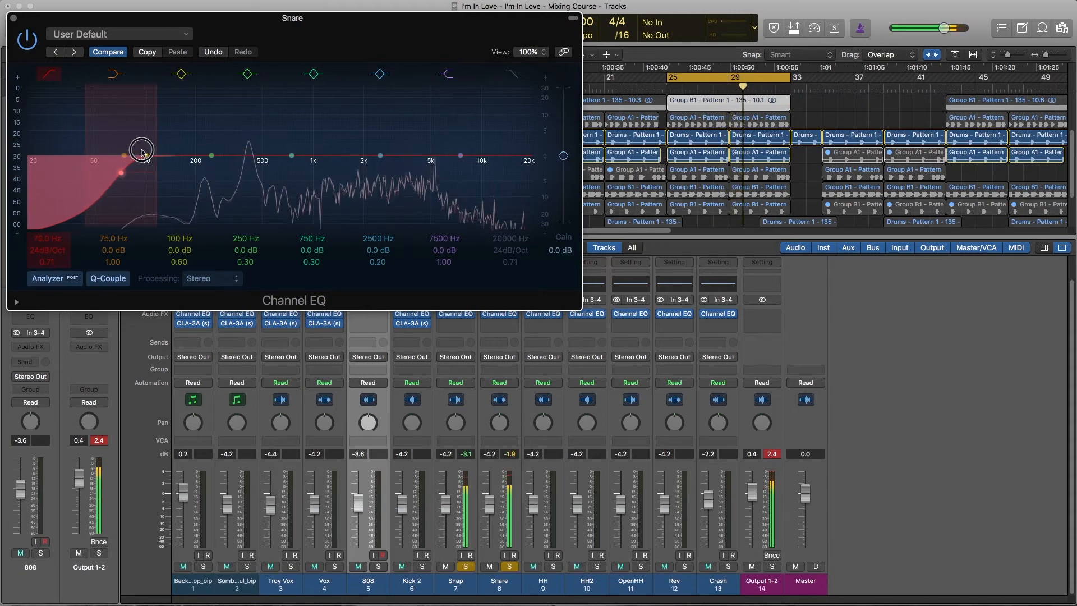
pyautogui.press('super+w')
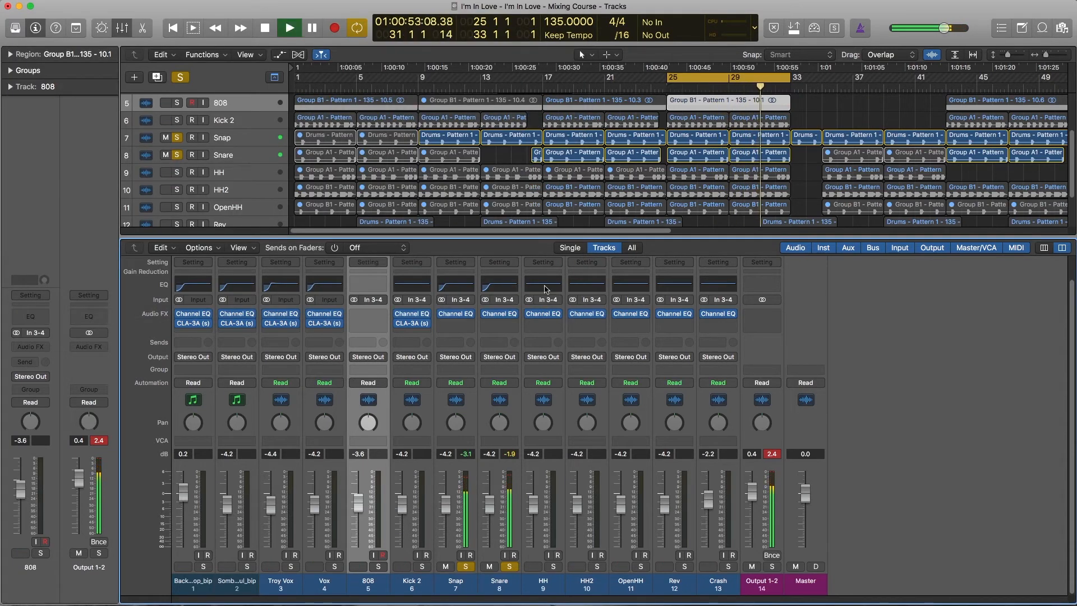
# Clear the solos and add a low cut at about 2400 Hz in the HH channel's Channel EQ during playback
pyautogui.click(542, 284)
pyautogui.click(41, 284)
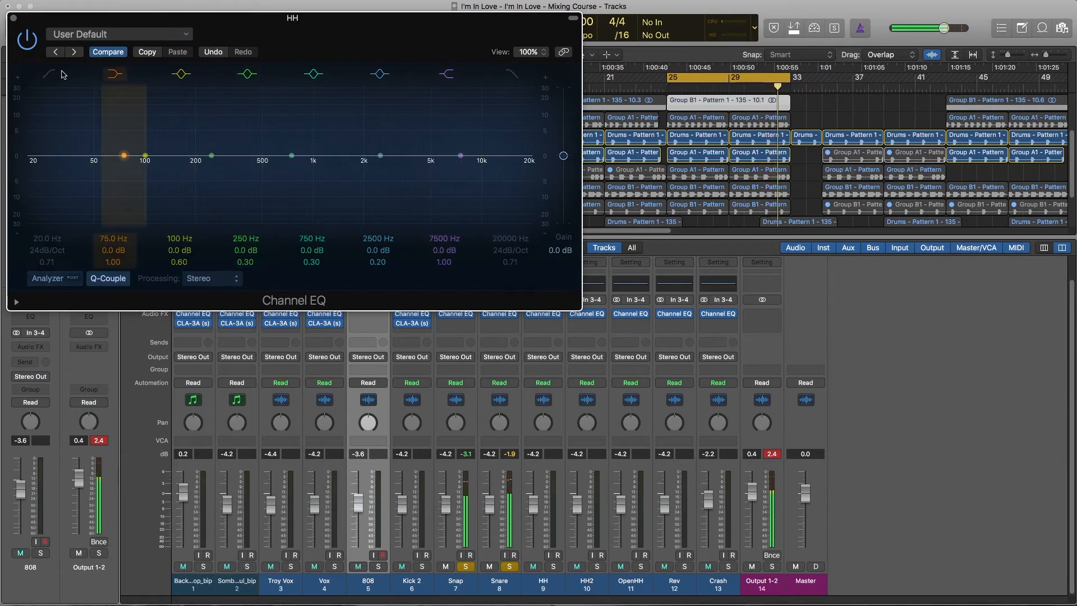
pyautogui.click(34, 163)
pyautogui.press('space')
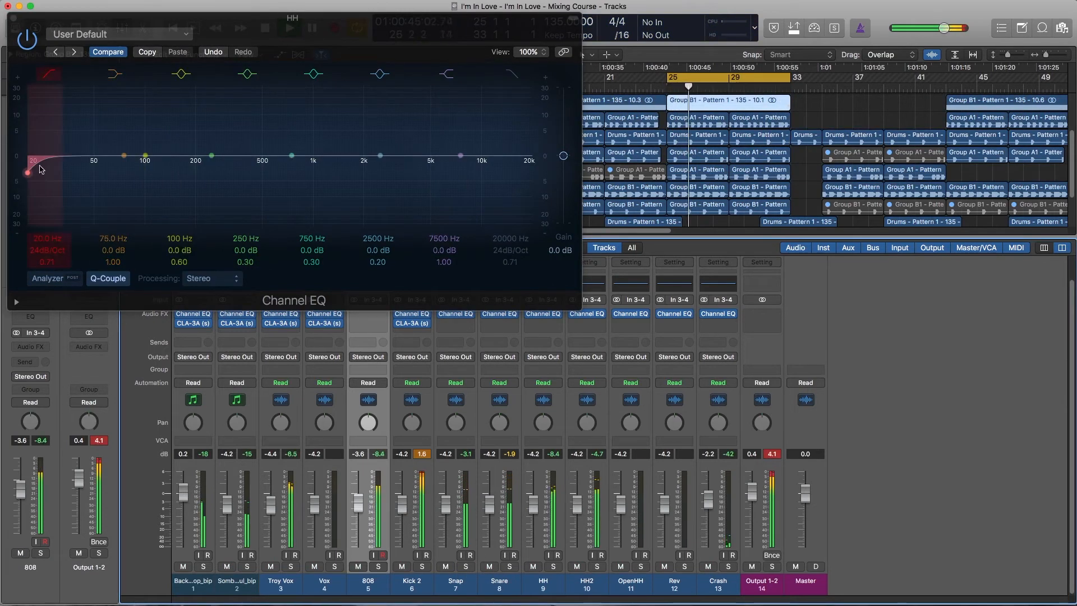
pyautogui.moveTo(40, 169); pyautogui.dragTo(387, 165)
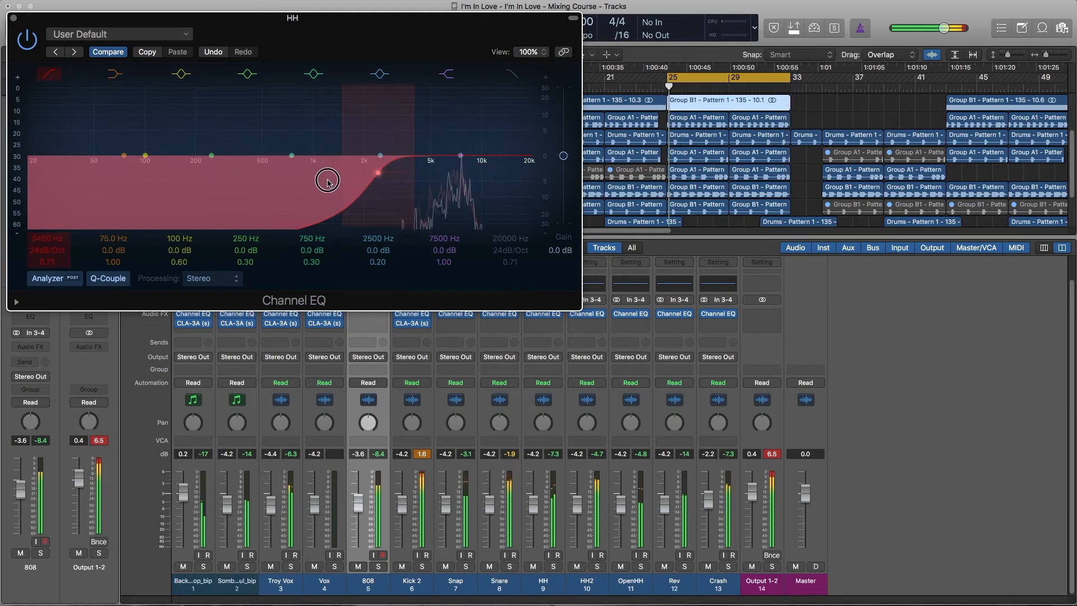
pyautogui.click(20, 45)
pyautogui.click(13, 18)
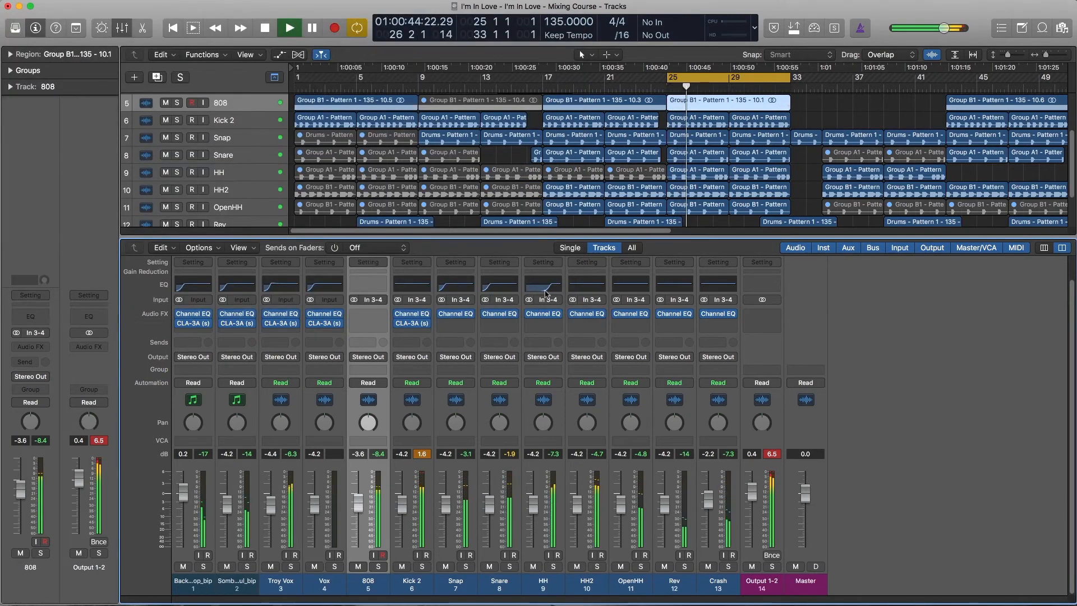
# Add a low cut at 91 Hz in the HH2 channel's Channel EQ
pyautogui.click(586, 289)
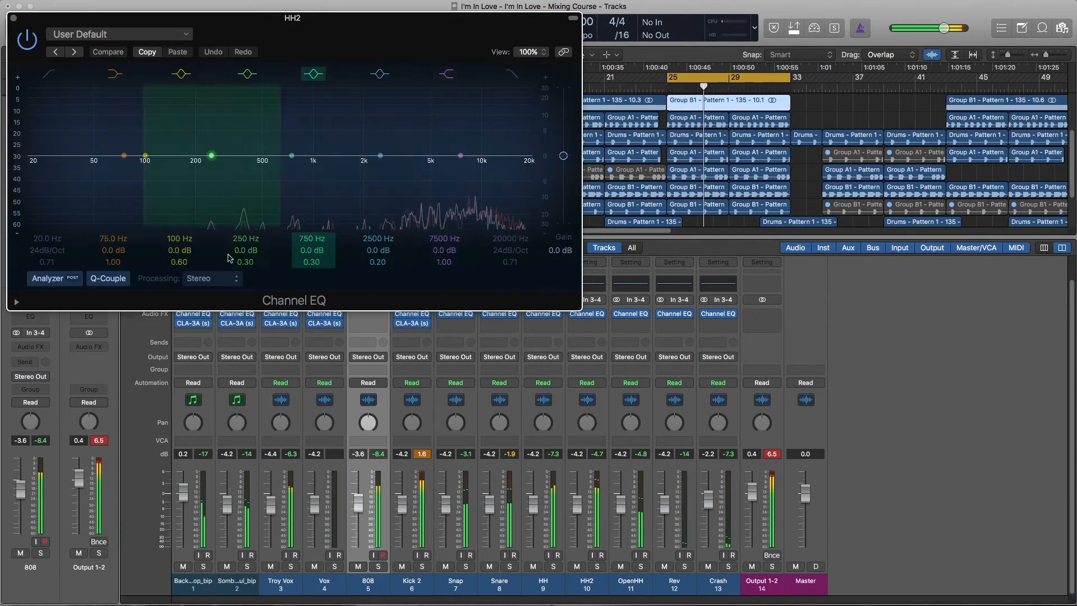
pyautogui.click(50, 74)
pyautogui.moveTo(33, 155); pyautogui.dragTo(178, 148)
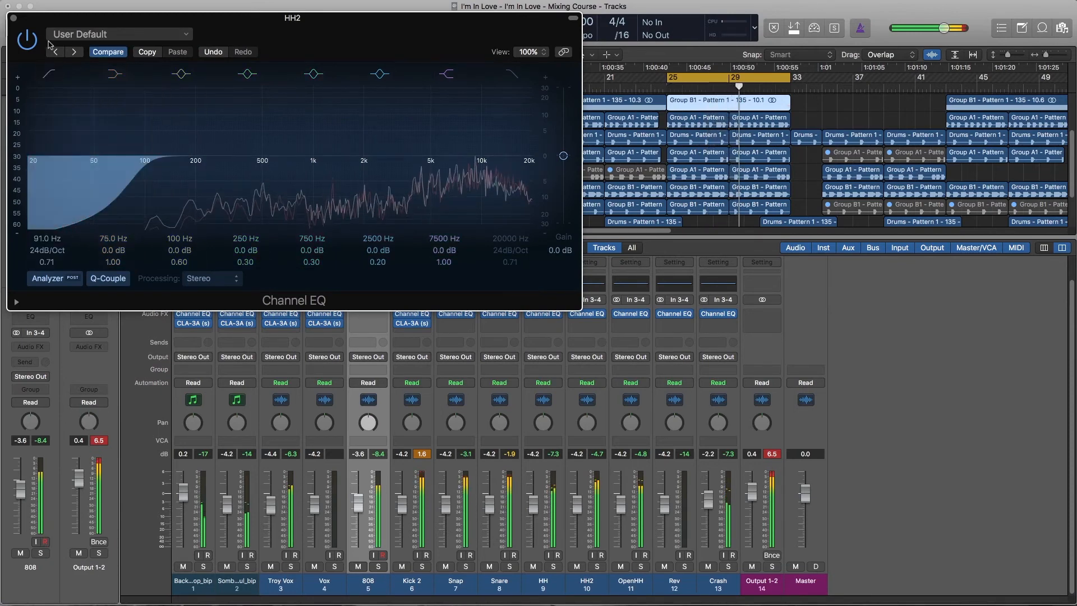
pyautogui.press('super+w')
# Add a low cut to the OpenHH channel's Channel EQ, rolling off the lowest frequencies
pyautogui.click(630, 283)
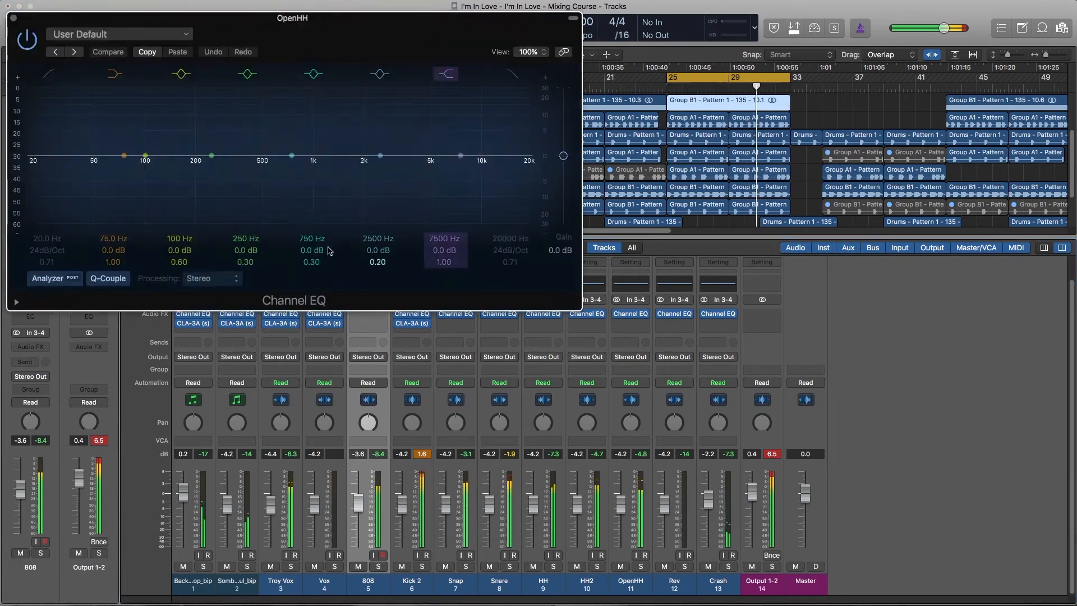
pyautogui.click(51, 75)
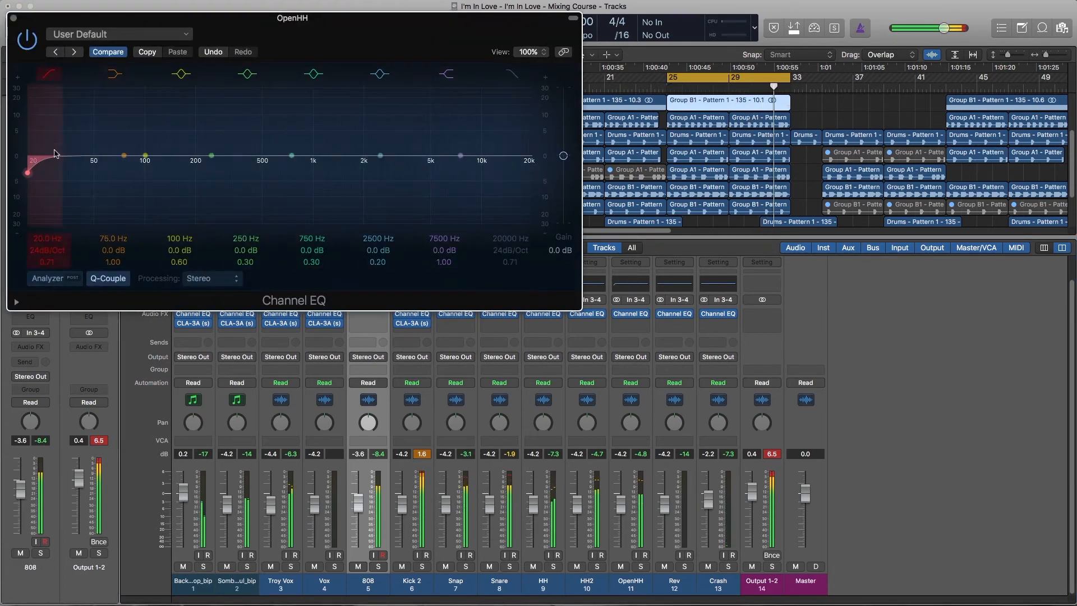
pyautogui.moveTo(33, 161); pyautogui.dragTo(137, 169)
pyautogui.click(67, 279)
pyautogui.moveTo(70, 188); pyautogui.dragTo(100, 188)
pyautogui.click(14, 18)
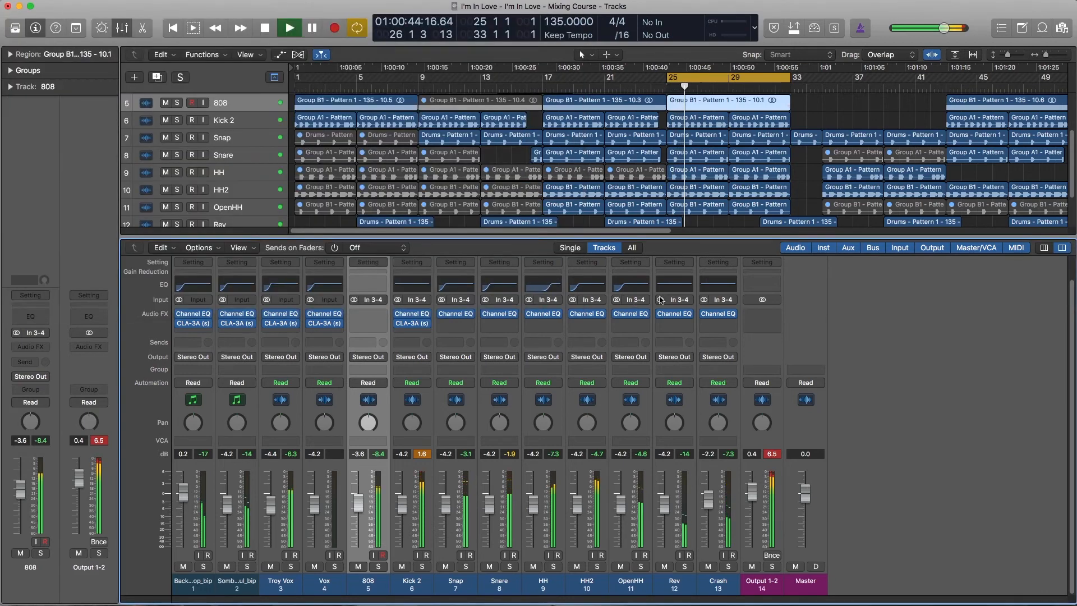
# Add a low cut at about 60 Hz in the Rev channel's Channel EQ
pyautogui.click(674, 283)
pyautogui.click(60, 280)
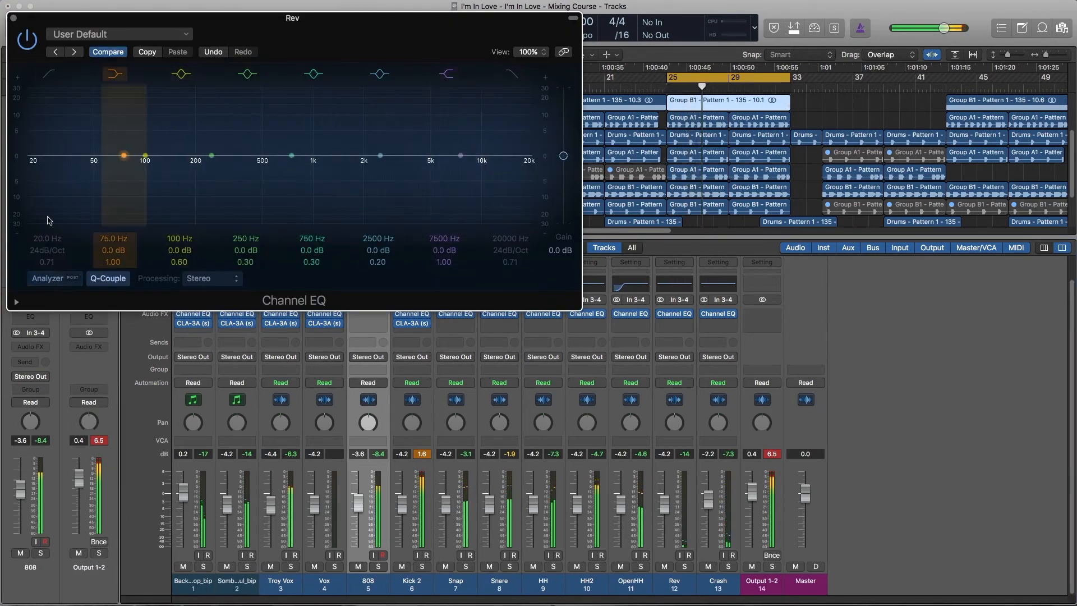
pyautogui.click(58, 279)
pyautogui.click(66, 78)
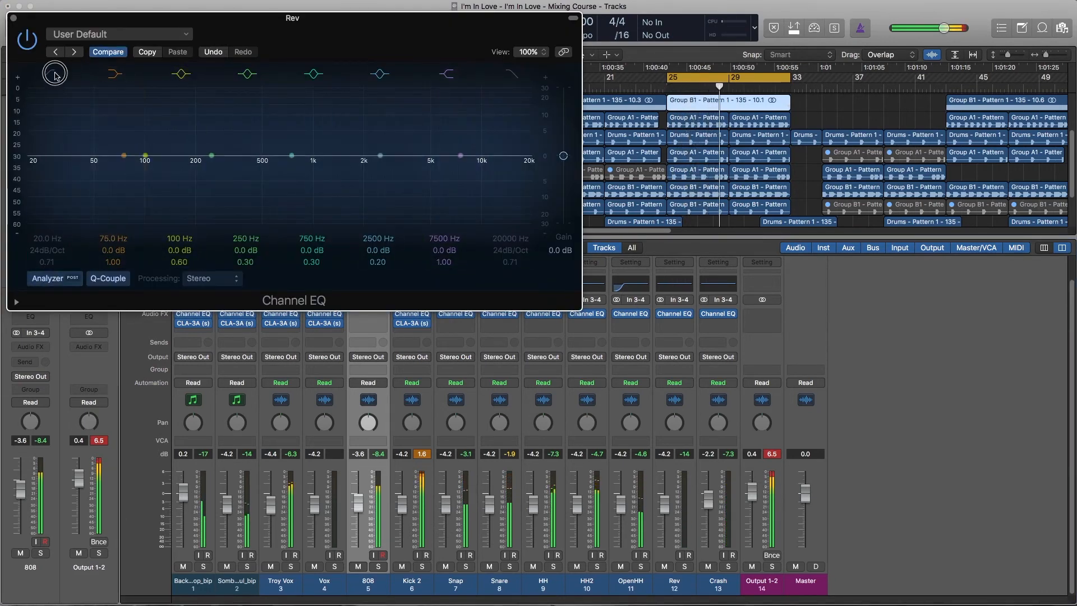
pyautogui.moveTo(35, 158); pyautogui.dragTo(106, 156)
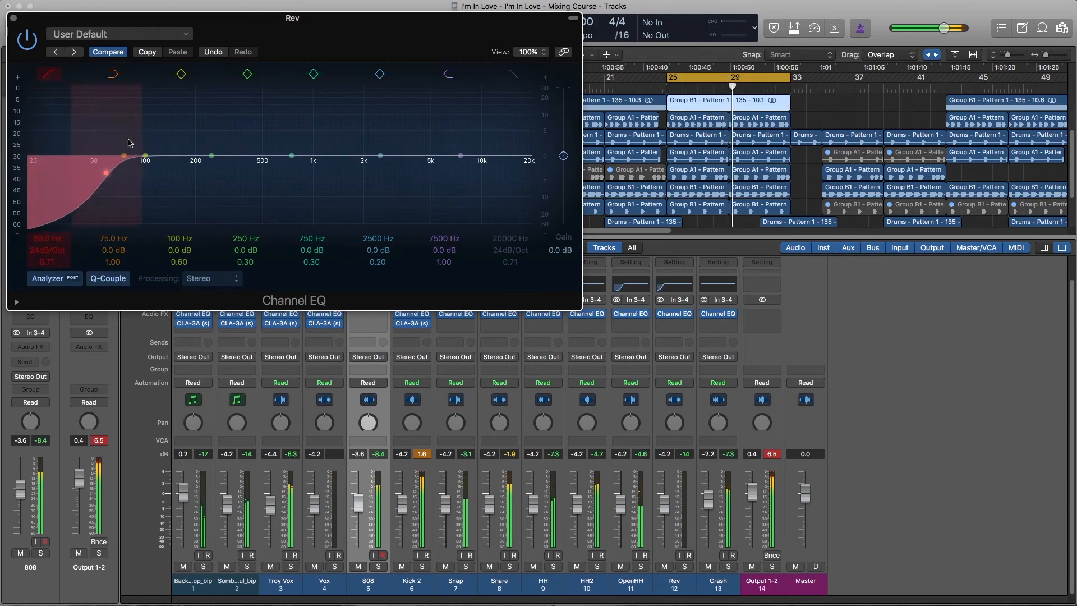
pyautogui.click(13, 19)
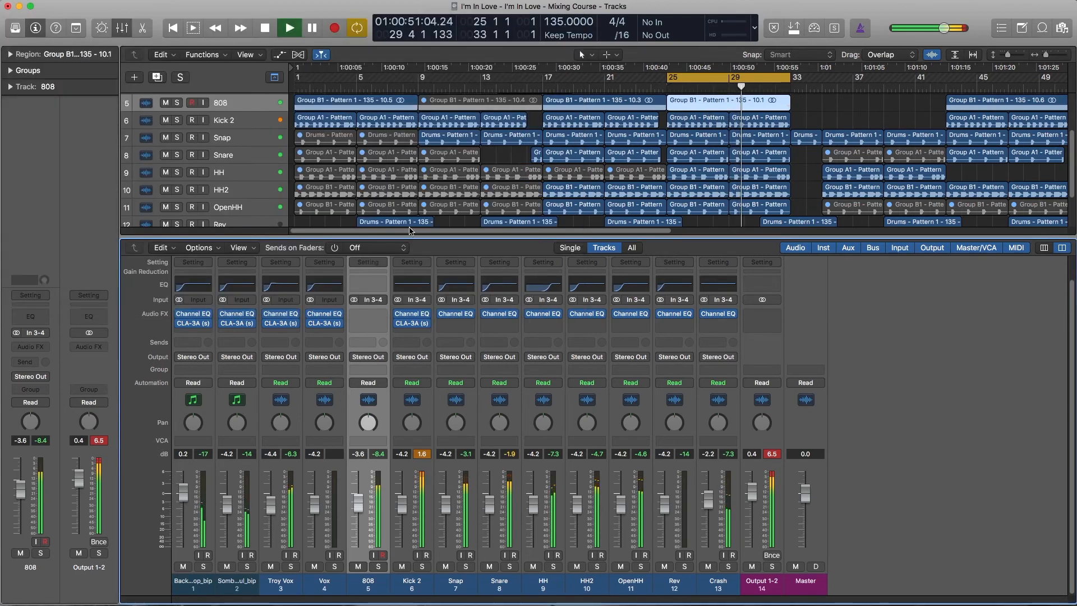
# Add a low cut at about 1.4 kHz in the Crash channel's Channel EQ
pyautogui.click(713, 286)
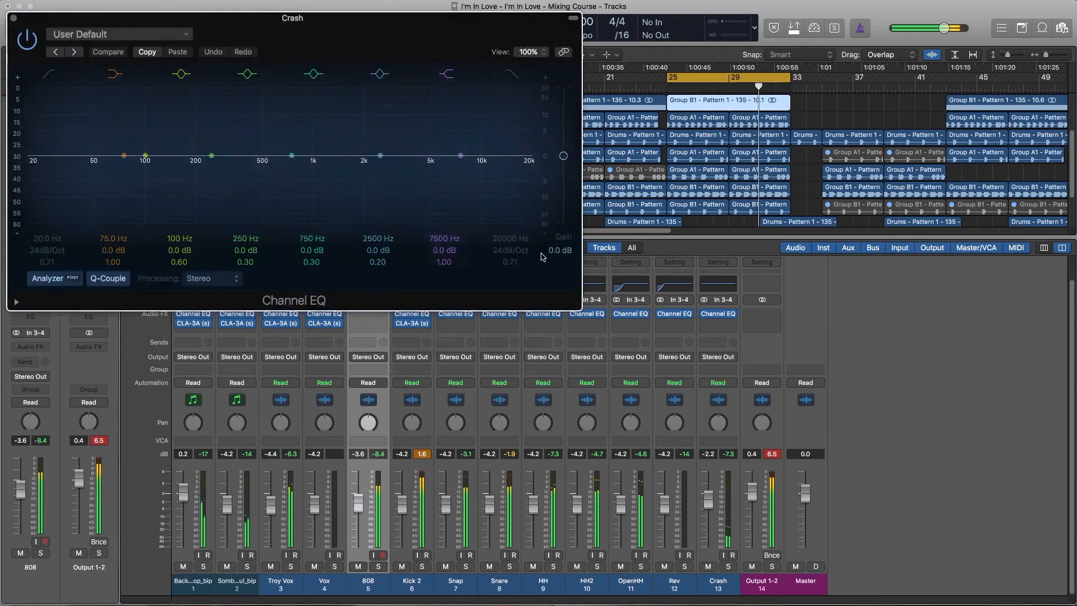
pyautogui.click(50, 73)
pyautogui.moveTo(48, 163); pyautogui.dragTo(337, 174)
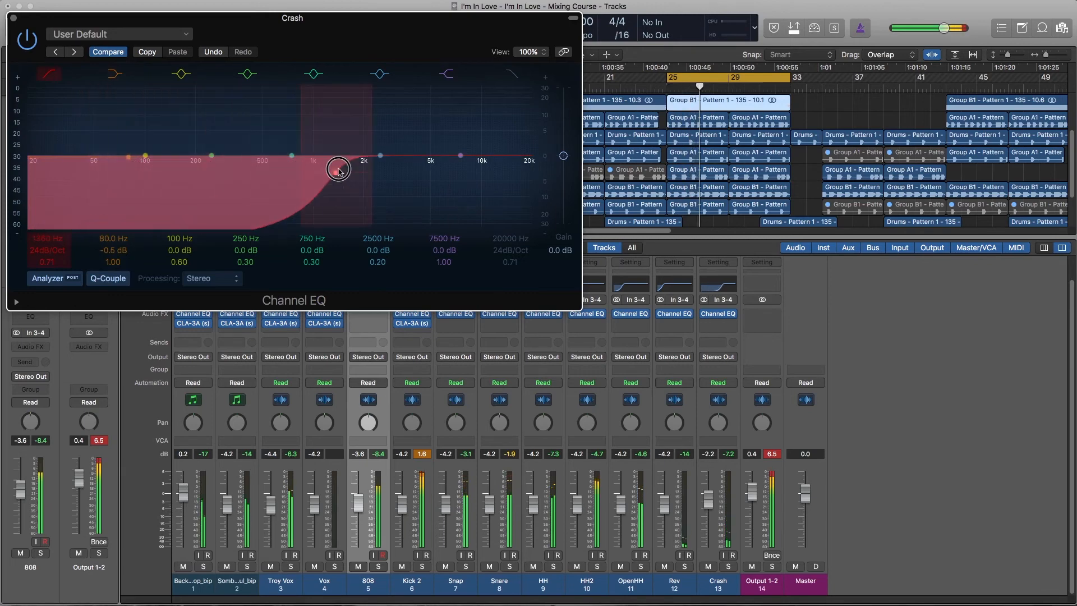
pyautogui.click(13, 17)
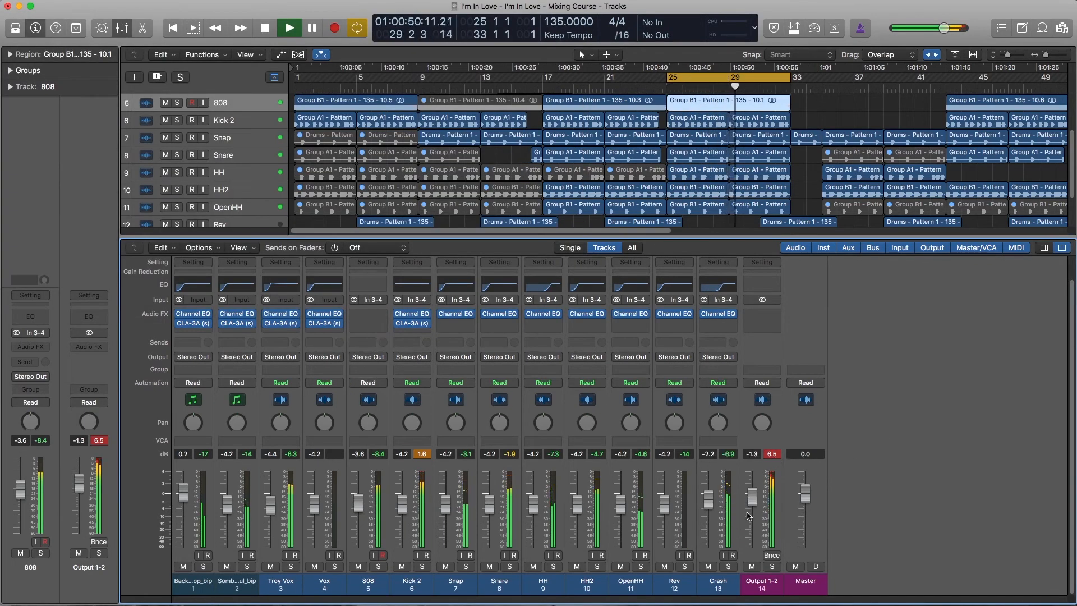
# Lower the Output 1-2 fader to -4.4 dB and stop playback
pyautogui.moveTo(751, 496)
pyautogui.mouseDown()
pyautogui.moveTo(749, 516)
pyautogui.moveTo(752, 504)
pyautogui.mouseUp()
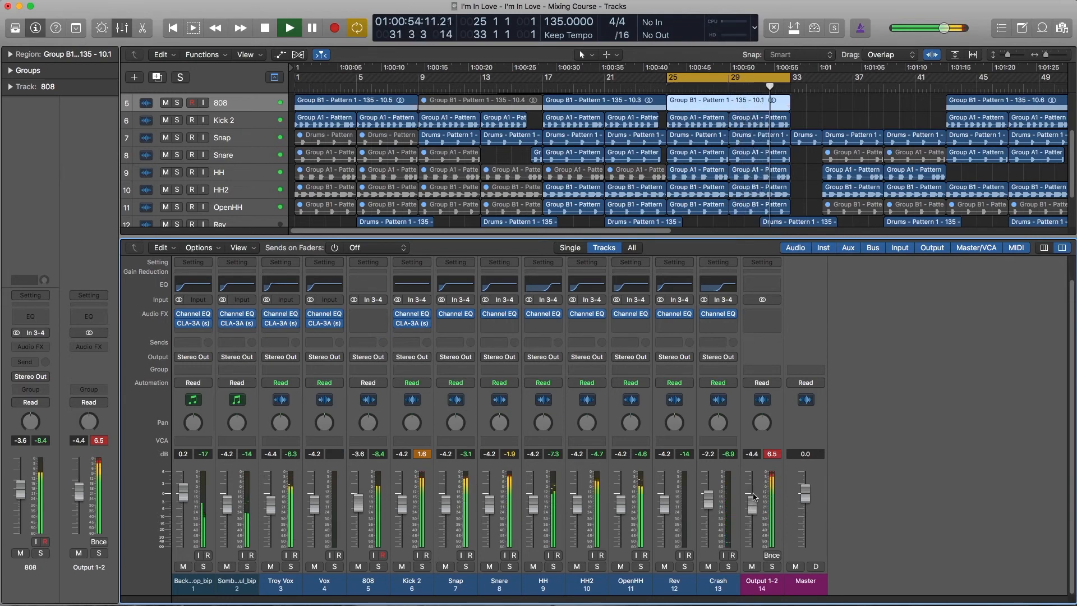
pyautogui.press('space')
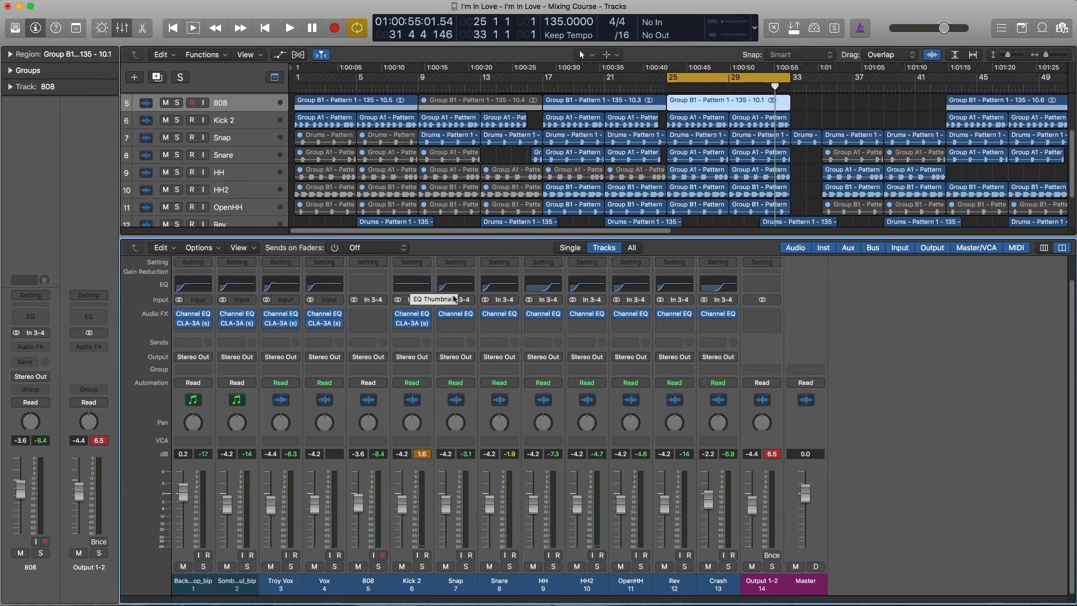
# Set the low cut in the HH2 channel's Channel EQ to 95 Hz
pyautogui.click(589, 292)
pyautogui.moveTo(135, 170)
pyautogui.mouseDown()
pyautogui.moveTo(320, 172)
pyautogui.moveTo(145, 159)
pyautogui.moveTo(137, 168)
pyautogui.mouseUp()
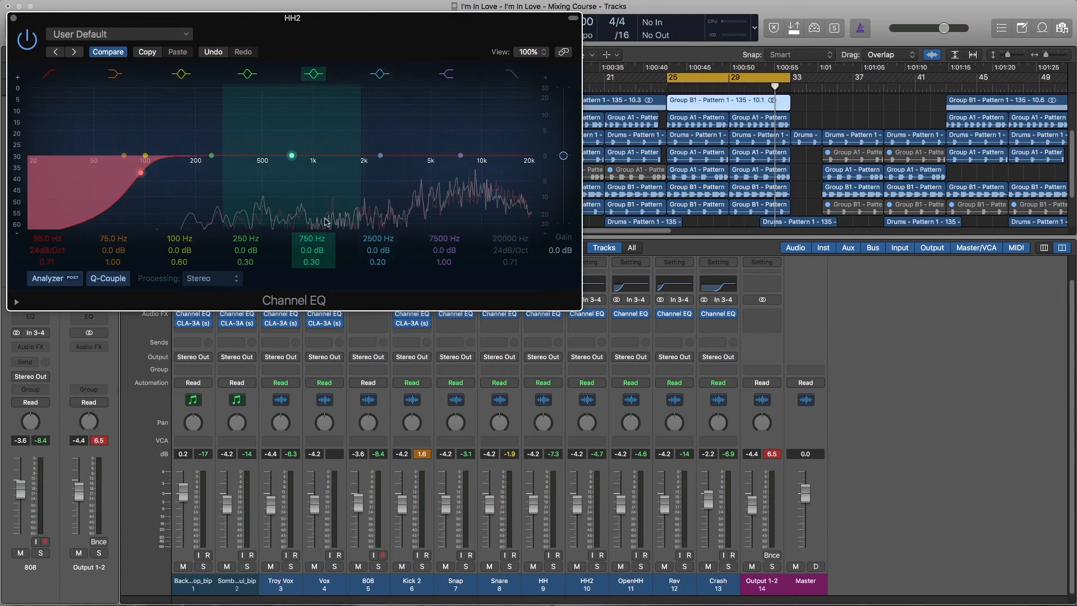
pyautogui.click(14, 19)
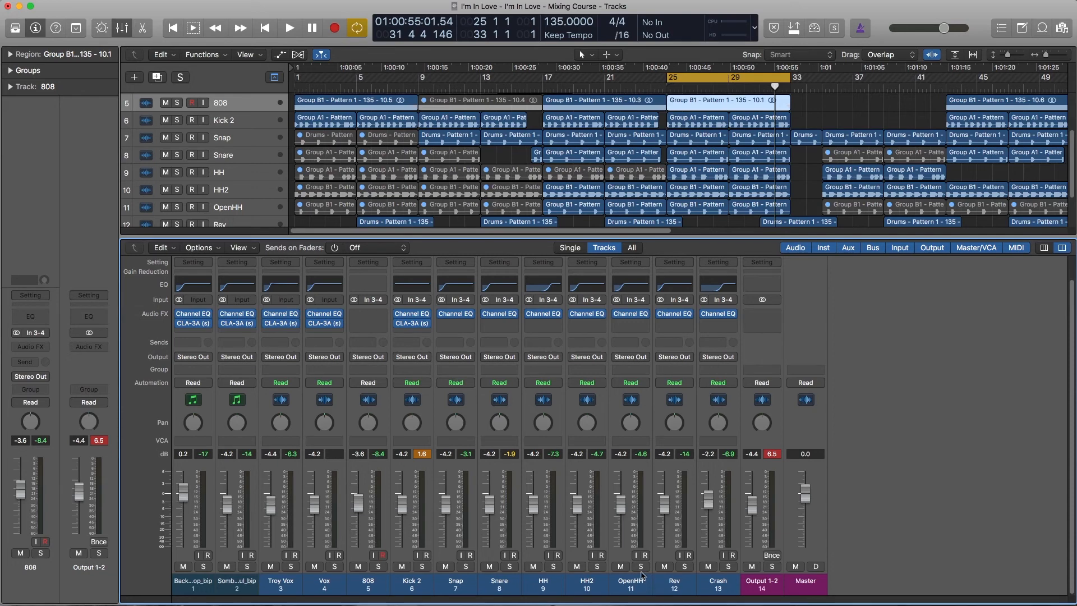
# Clear the peak readings on all channels and briefly play the cycled section from bar 25 to check the levels
pyautogui.click(428, 456)
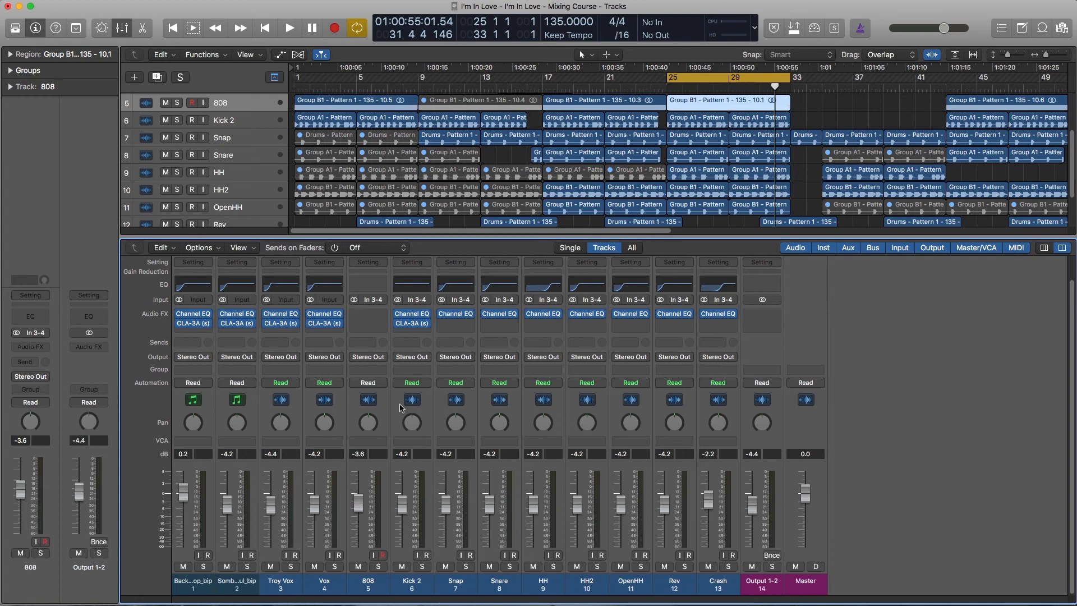
pyautogui.click(187, 324)
pyautogui.click(773, 263)
pyautogui.press('space')
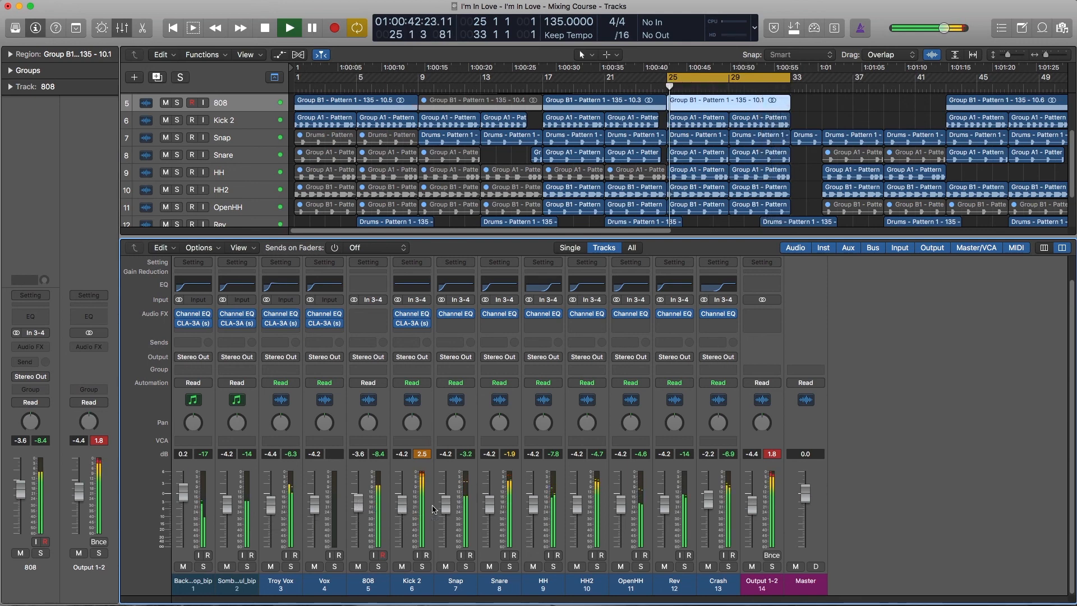
pyautogui.press('space')
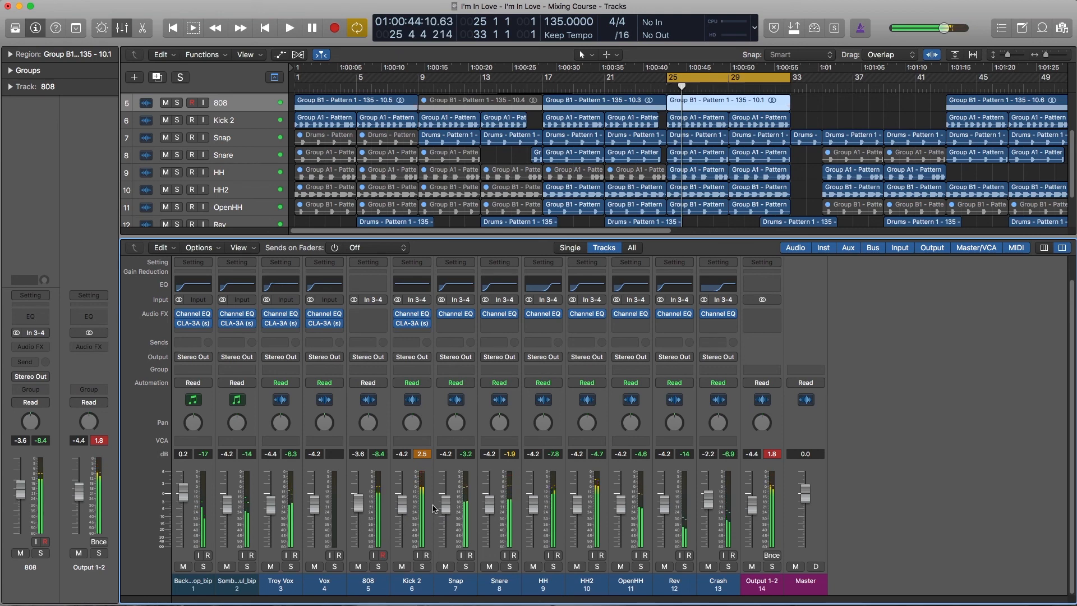